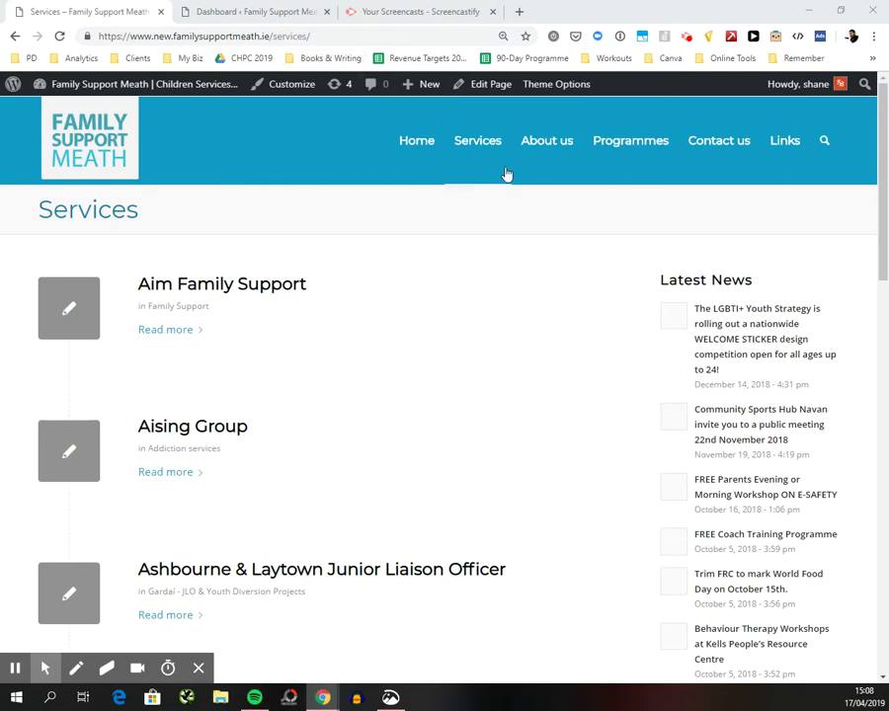
Open the service categories in the site's admin dashboard and add a new category named "Test Category".
mouse_move(484, 148)
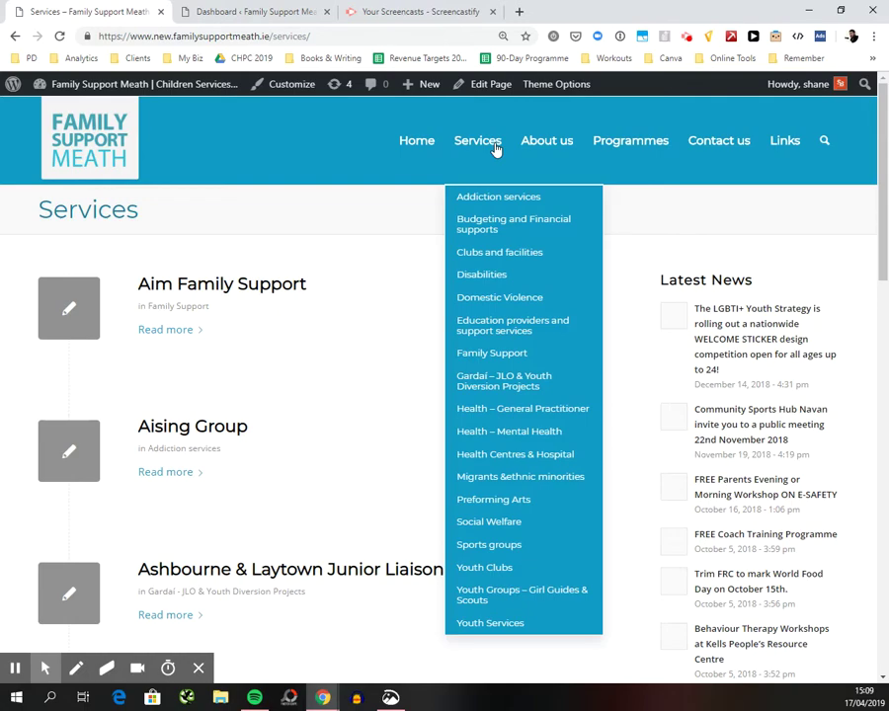
mouse_move(59, 84)
left_click(49, 109)
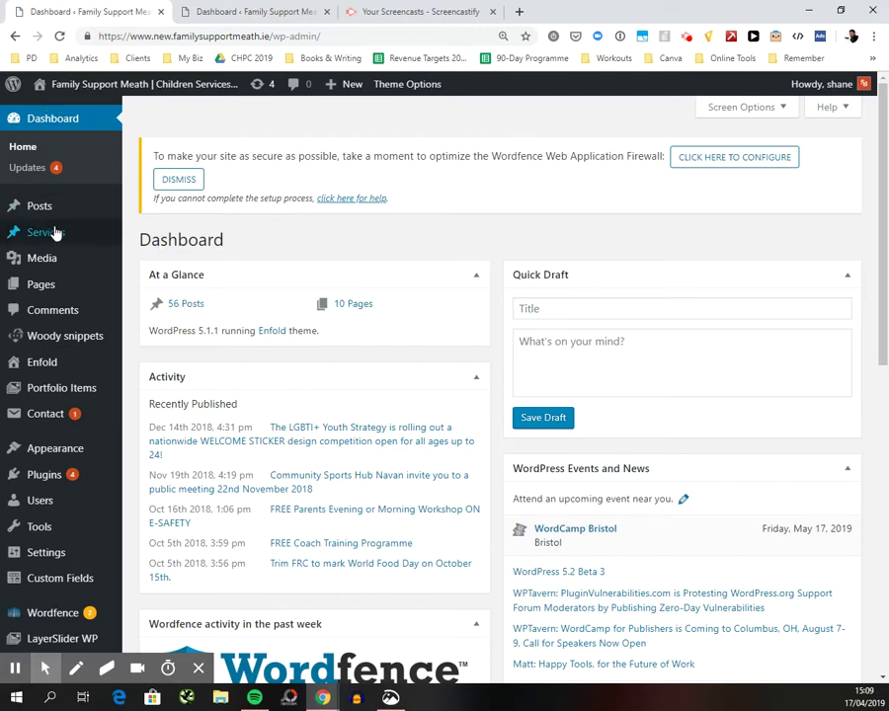
mouse_move(56, 232)
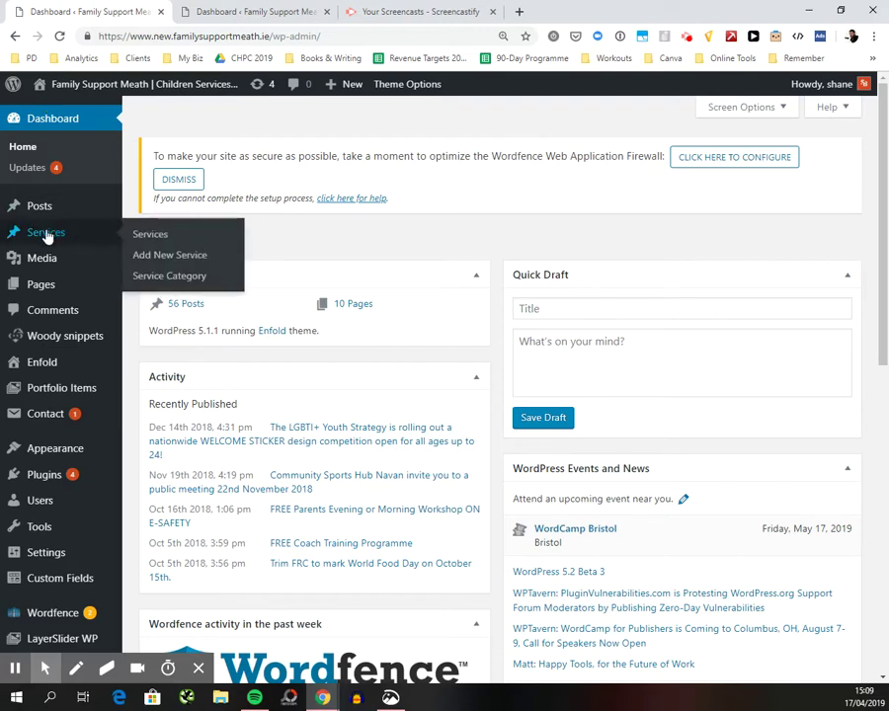
left_click(203, 284)
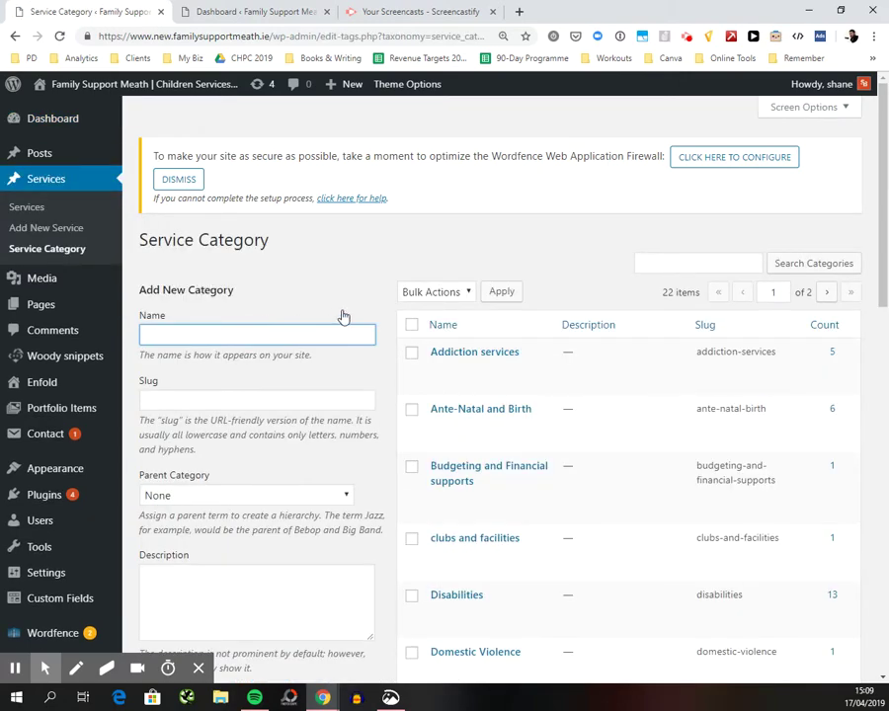
scroll(342, 314, "down", 2)
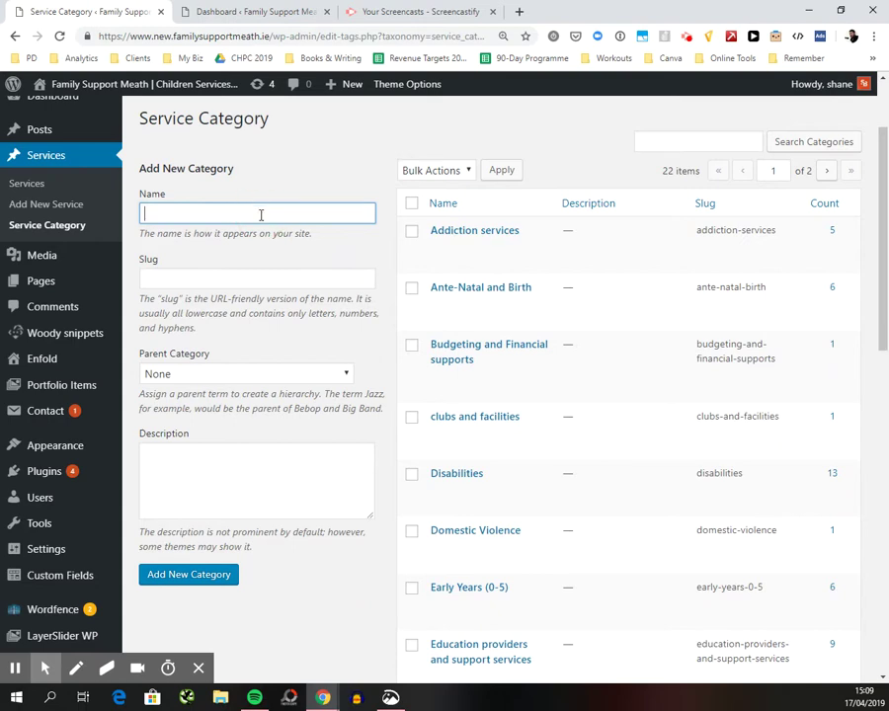
type("Test Category")
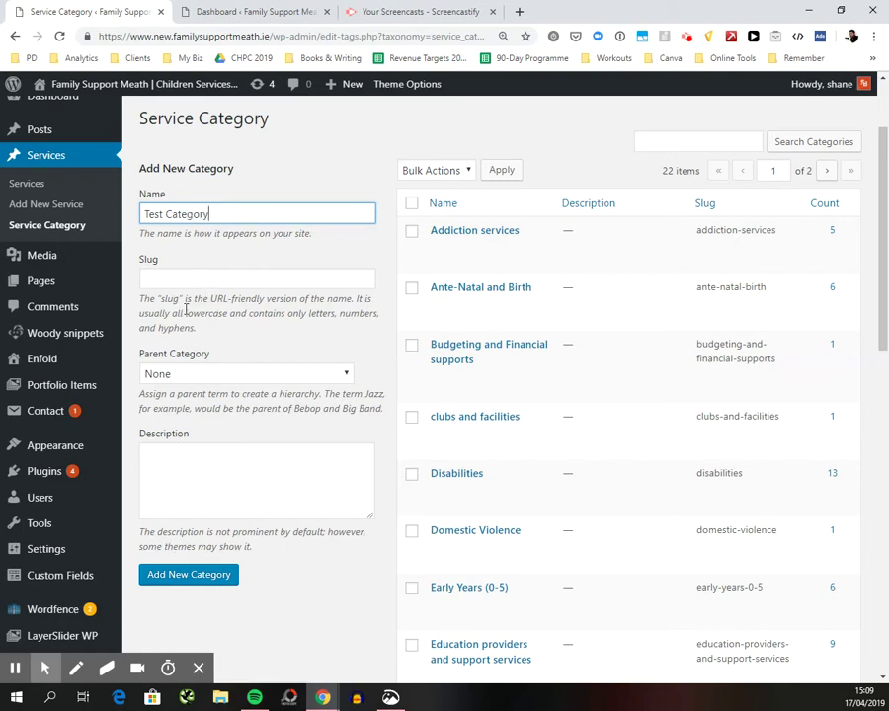
left_click(182, 583)
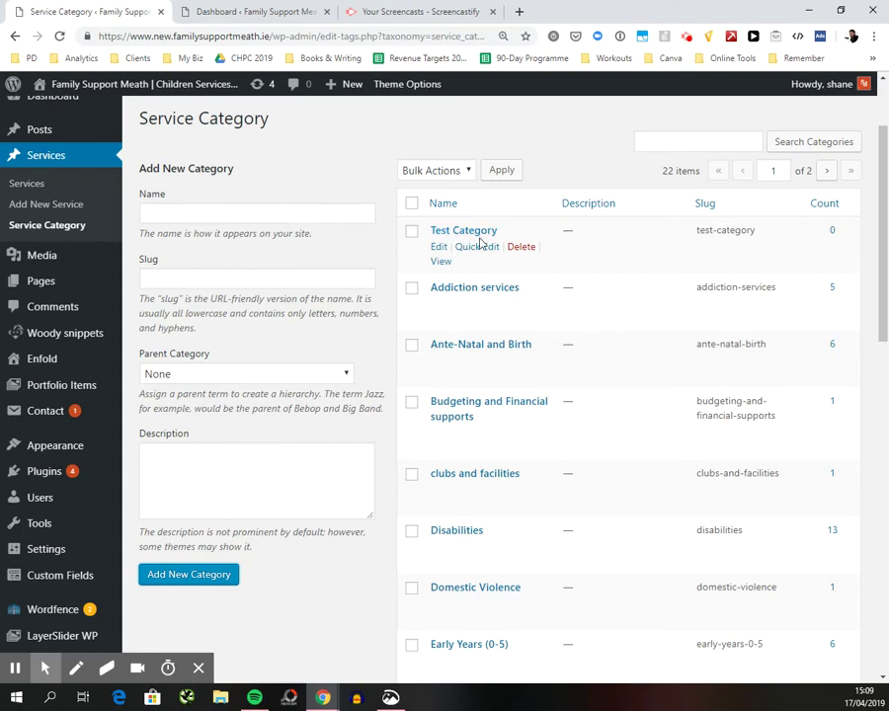
Assign the existing Aim Family Support service to Test Category as well and update the service.
left_click(37, 187)
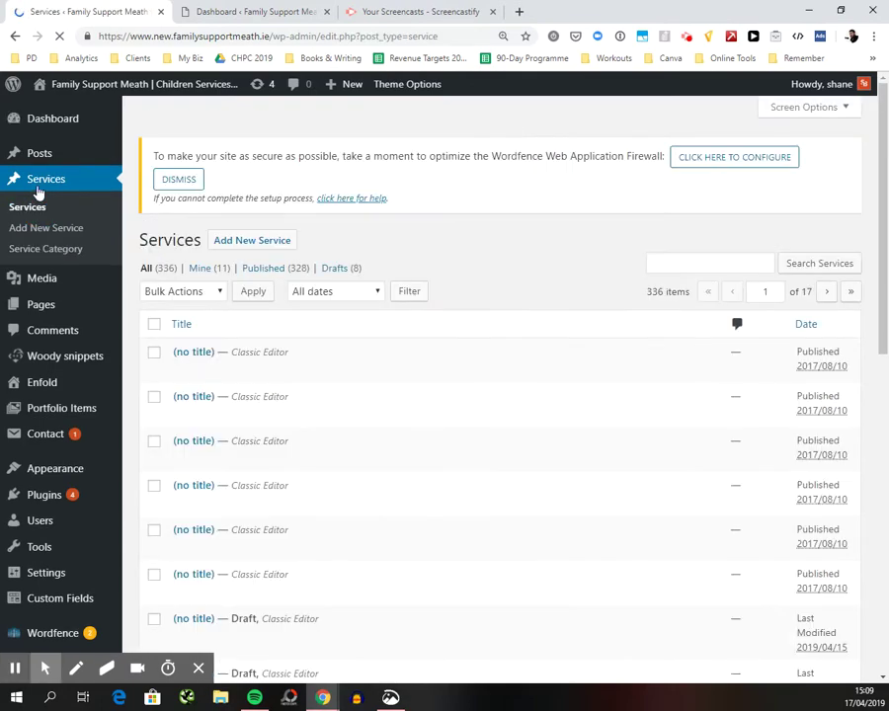
scroll(508, 549, "down", 4)
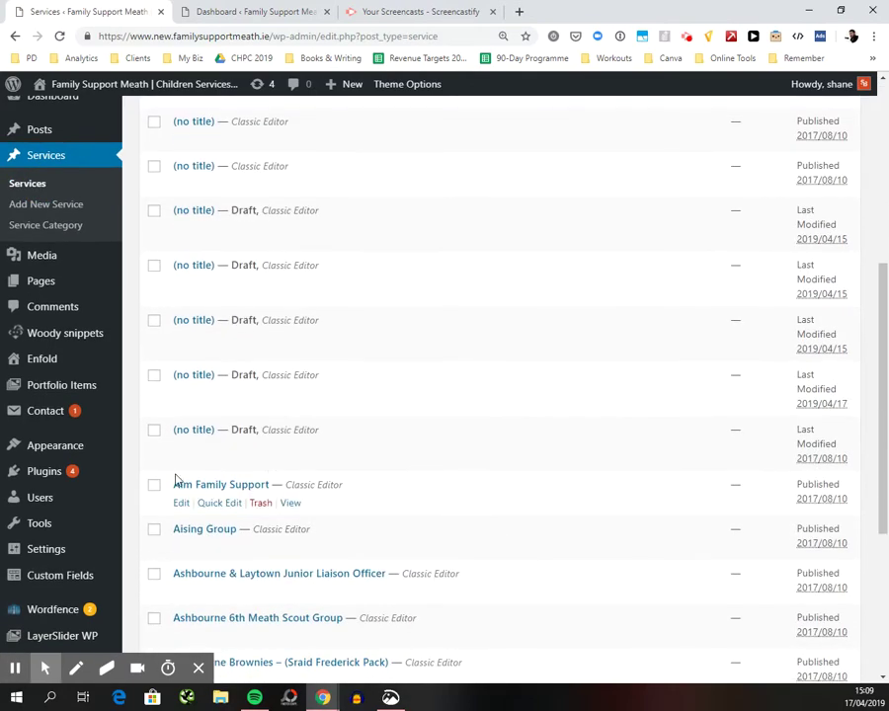
left_click(182, 504)
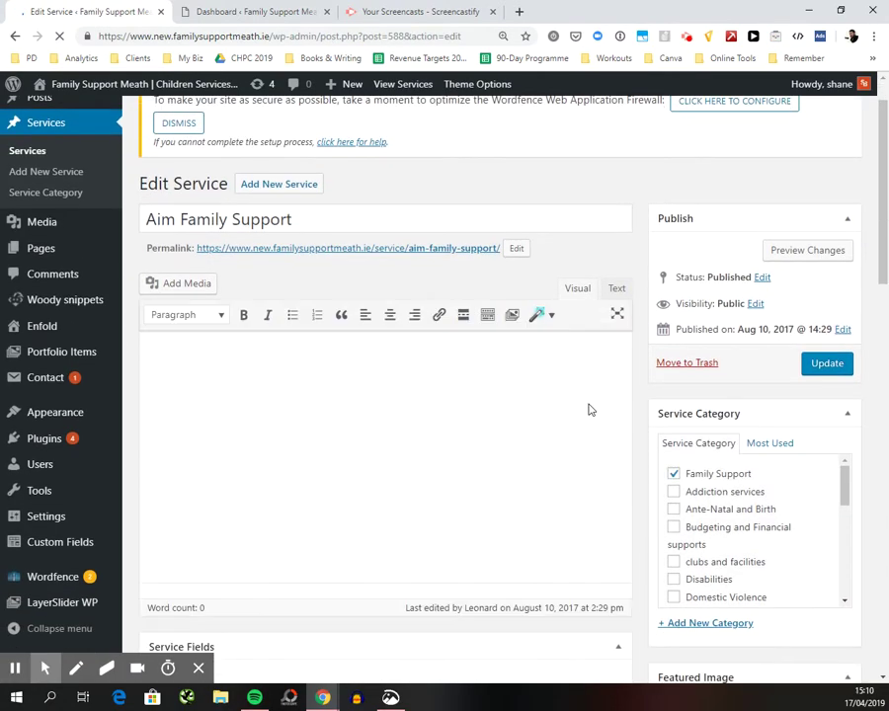
scroll(587, 403, "down", 2)
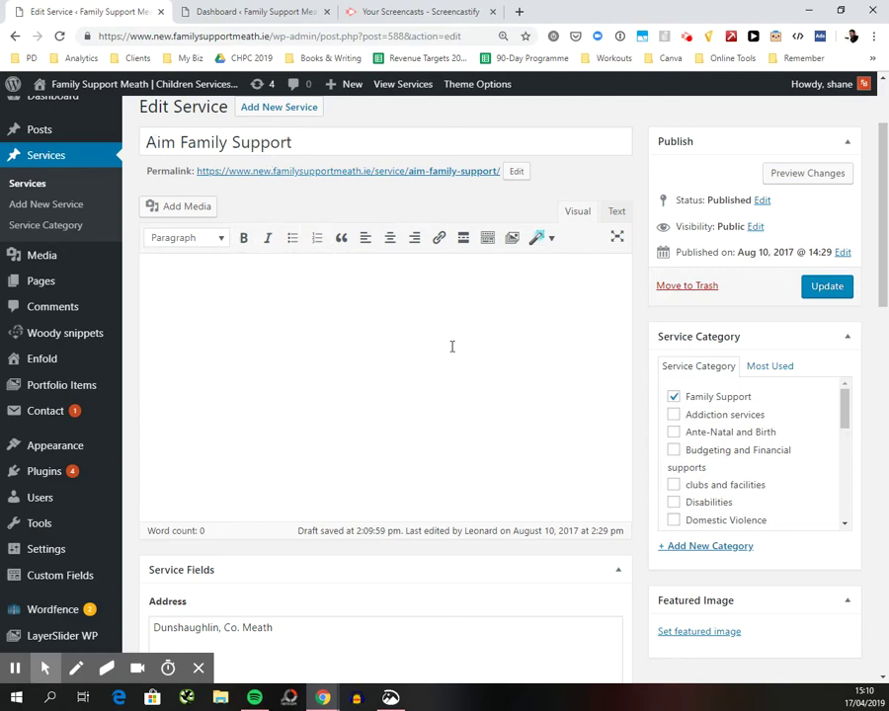
scroll(461, 355, "down", 1)
scroll(461, 354, "down", 1)
scroll(461, 355, "up", 1)
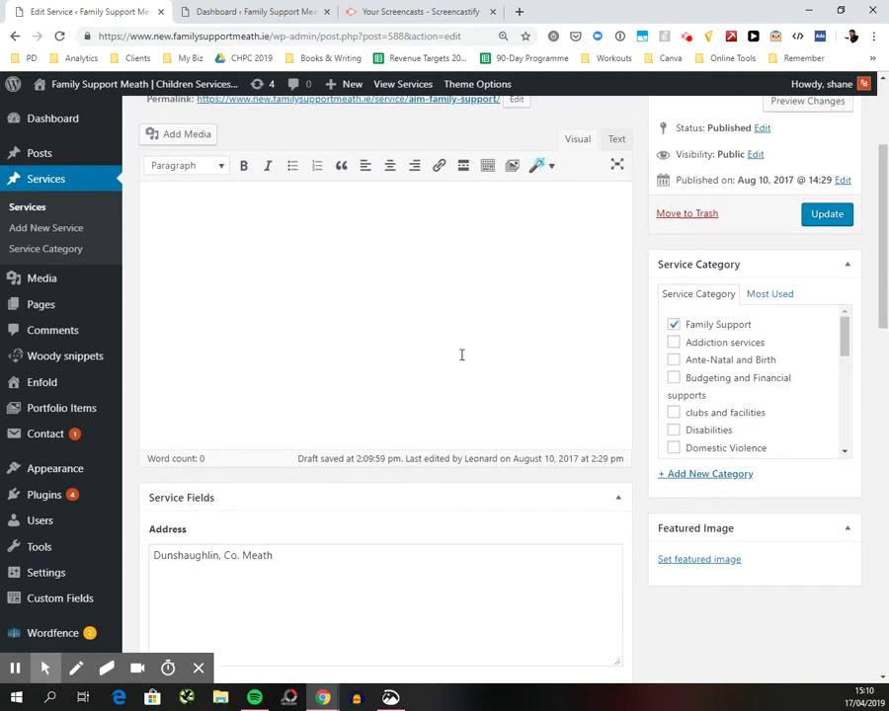
left_click(847, 341)
left_click_drag(849, 337, 844, 421)
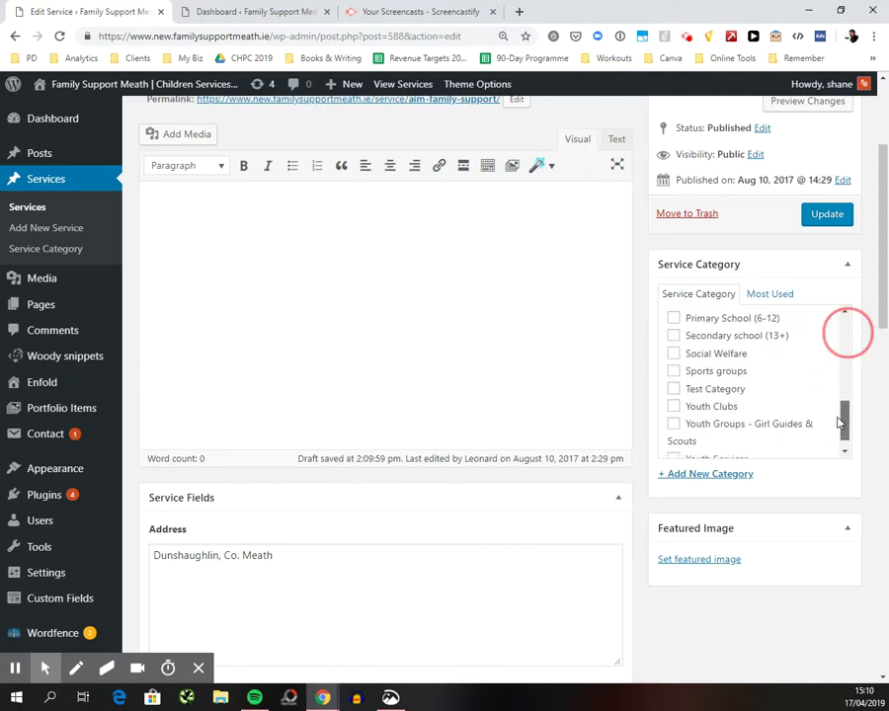
left_click(675, 387)
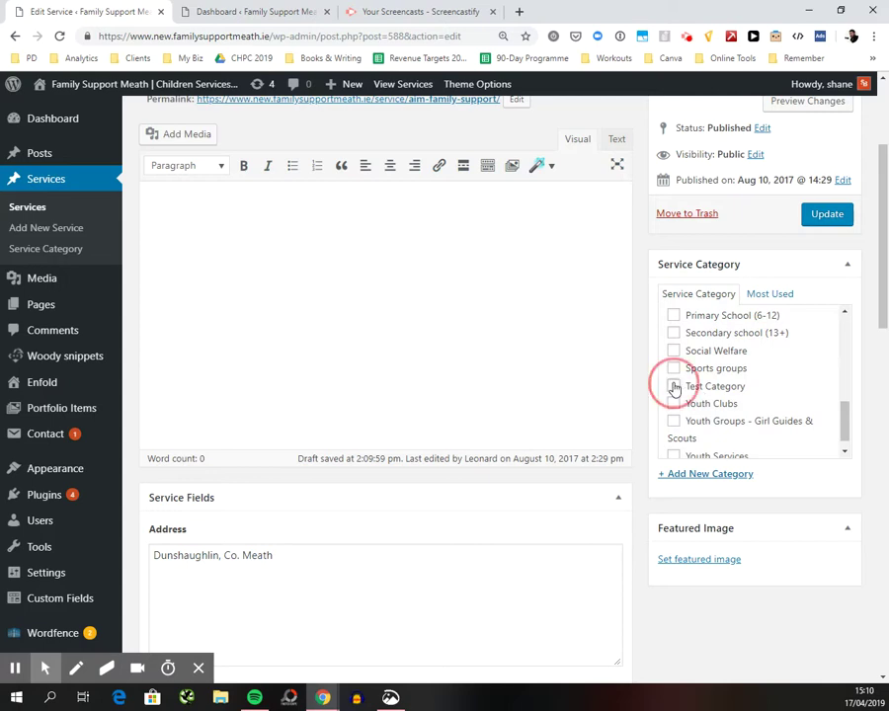
left_click(822, 223)
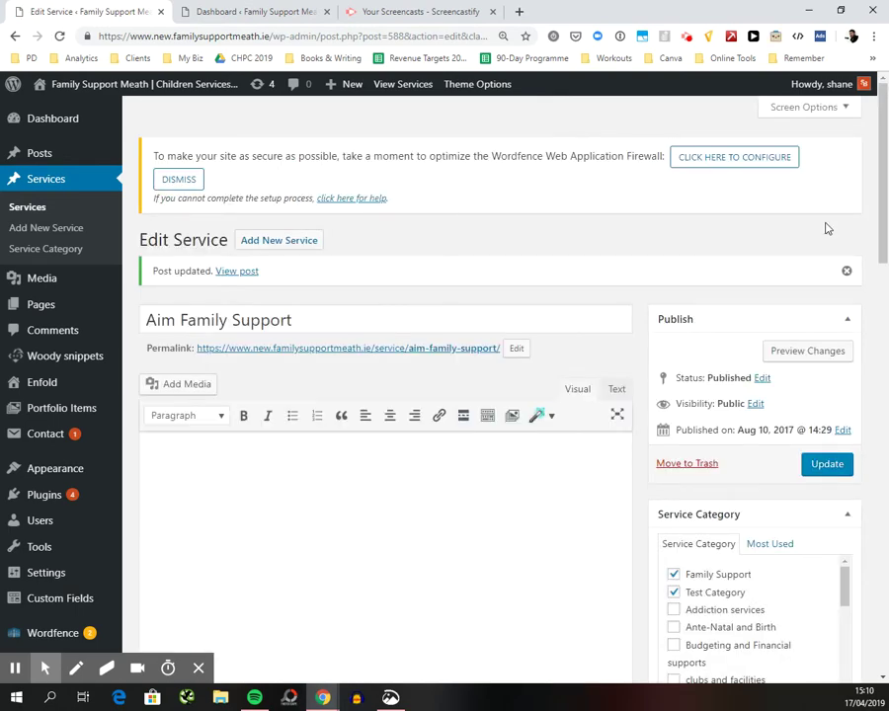
View the live Aim Family Support page and check the categories on the Services page and in its navigation submenu.
triple_click(319, 353)
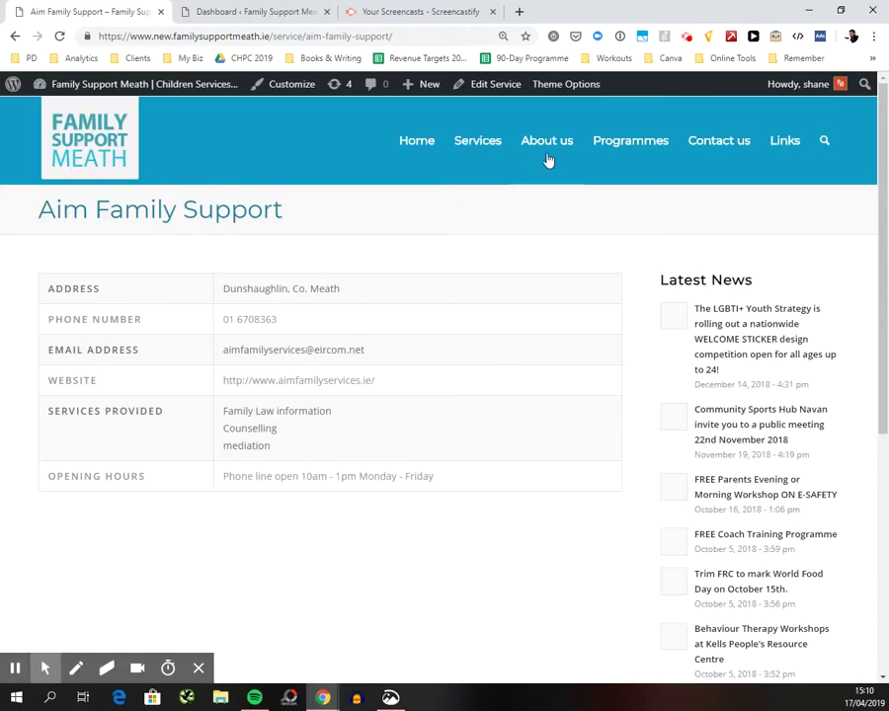
left_click(487, 142)
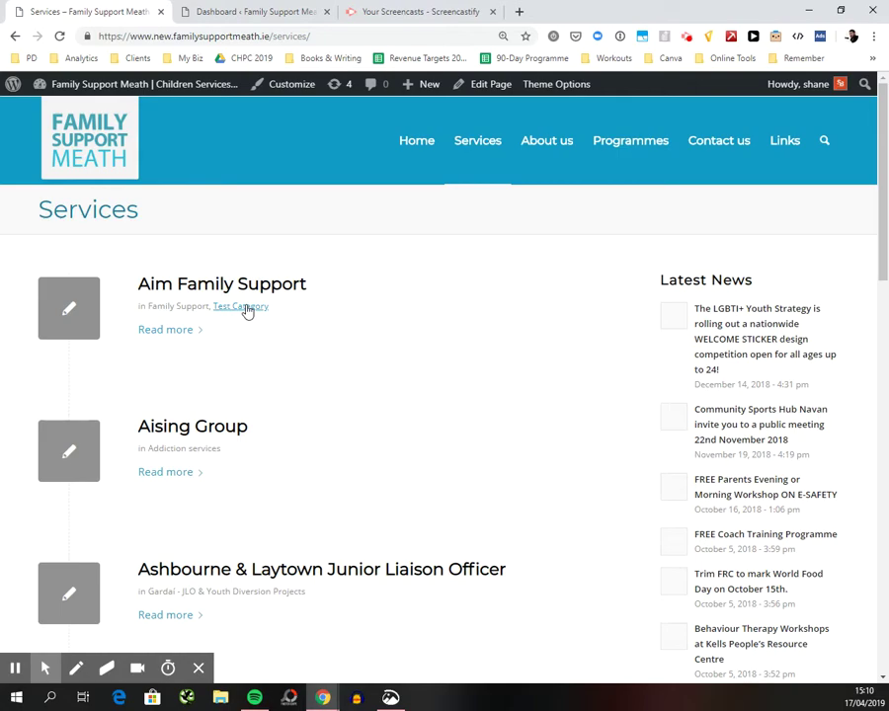
mouse_move(489, 145)
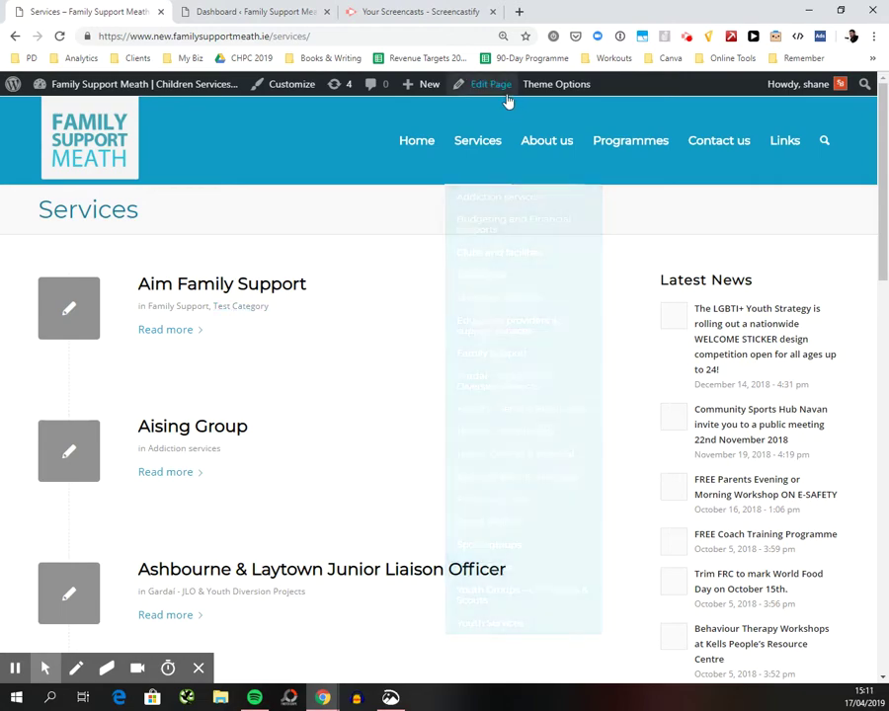
mouse_move(460, 154)
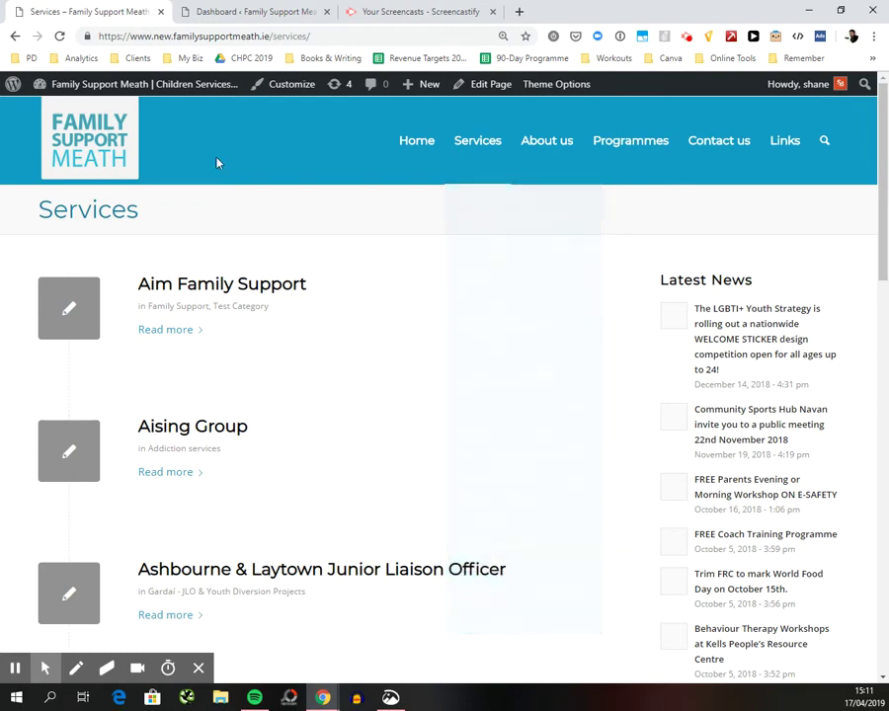
Return to the admin dashboard and open Menu 1 for editing in the theme customizer.
mouse_move(59, 85)
left_click(56, 112)
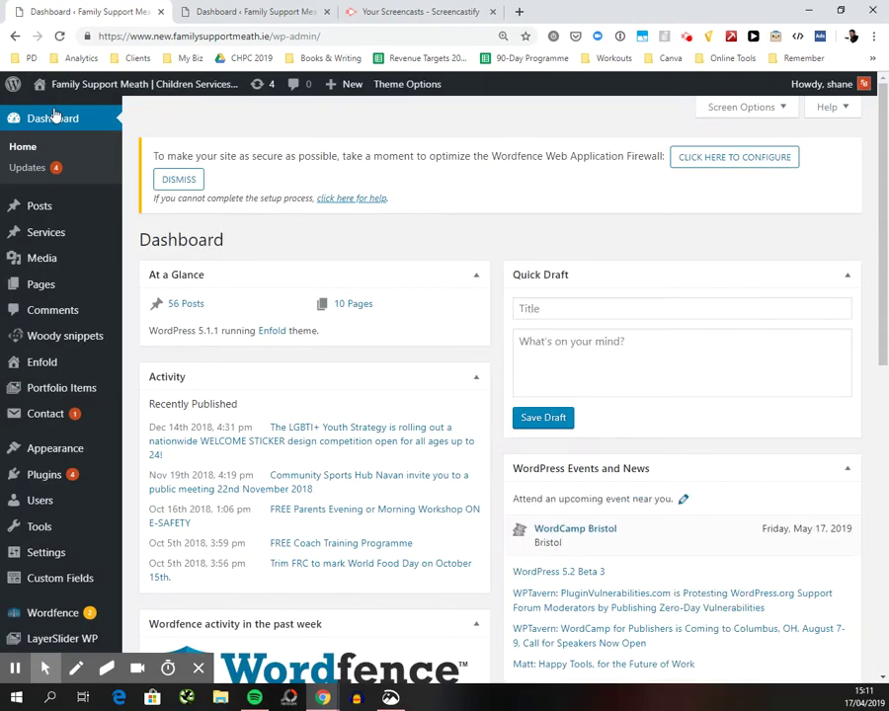
mouse_move(44, 473)
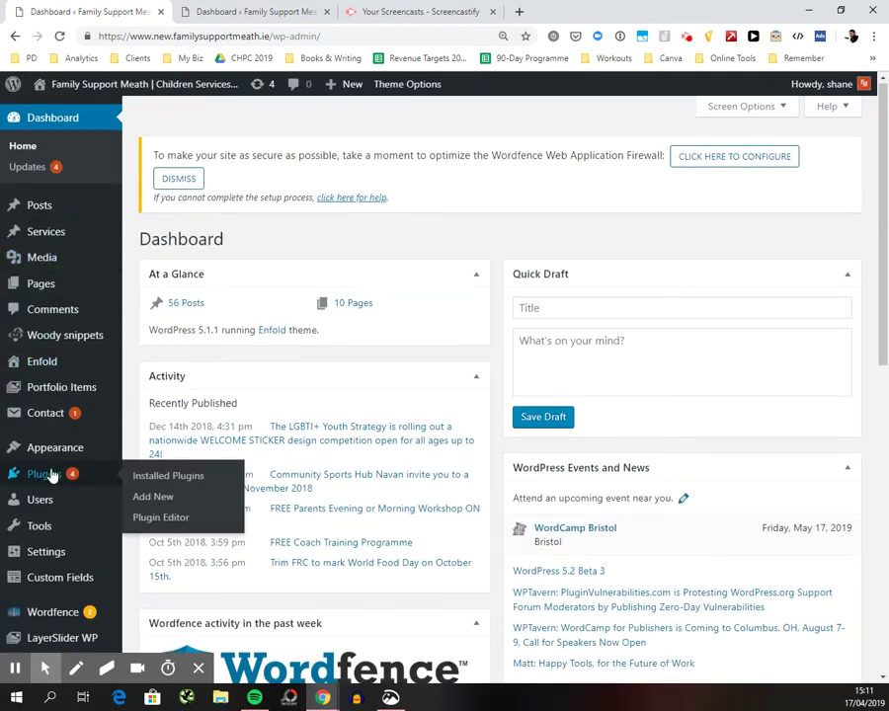
scroll(50, 473, "down", 1)
mouse_move(55, 453)
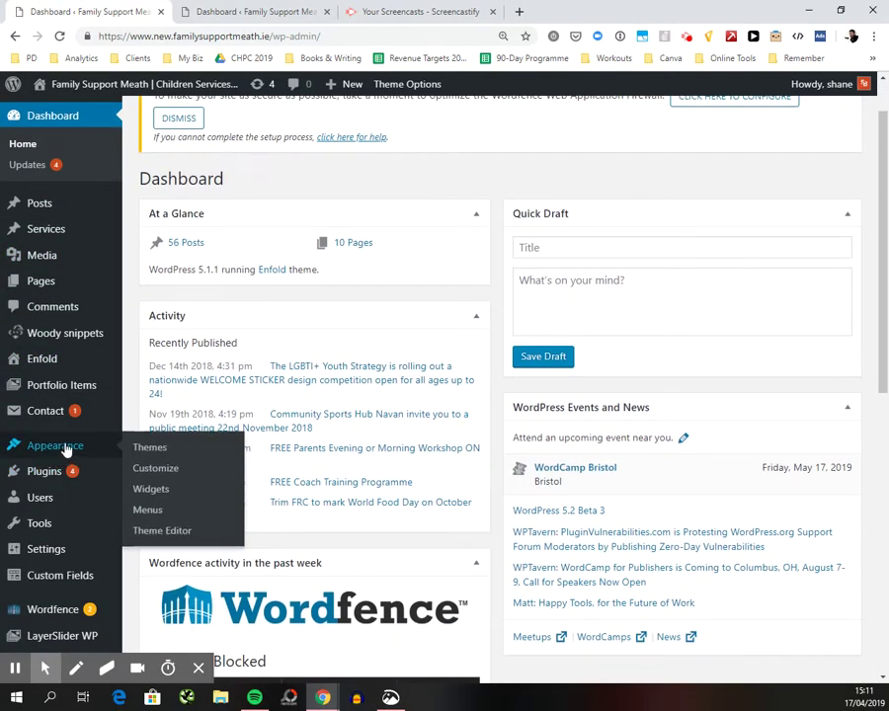
left_click(154, 473)
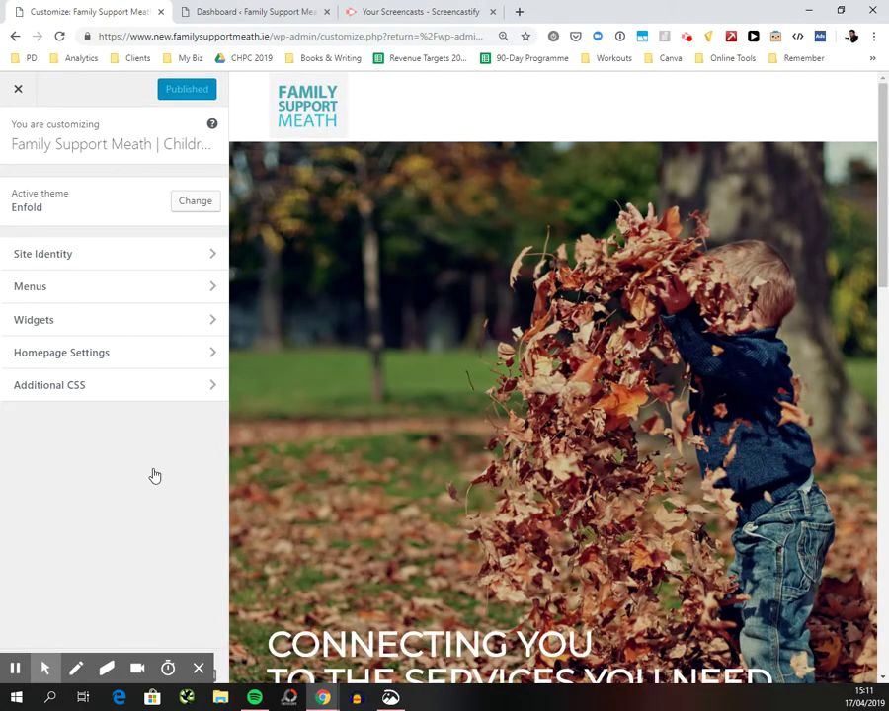
left_click(52, 288)
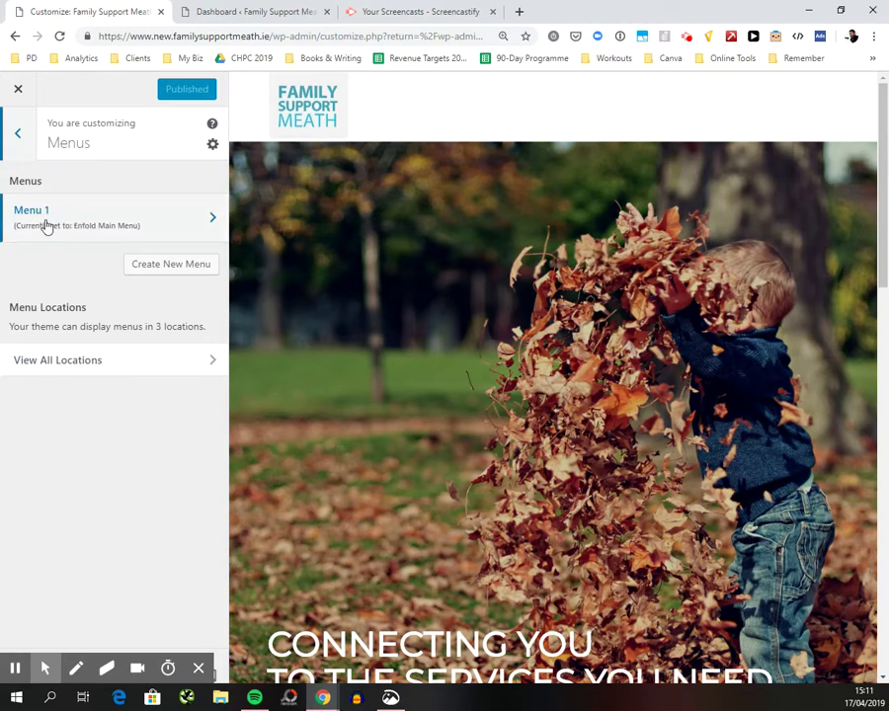
left_click(45, 226)
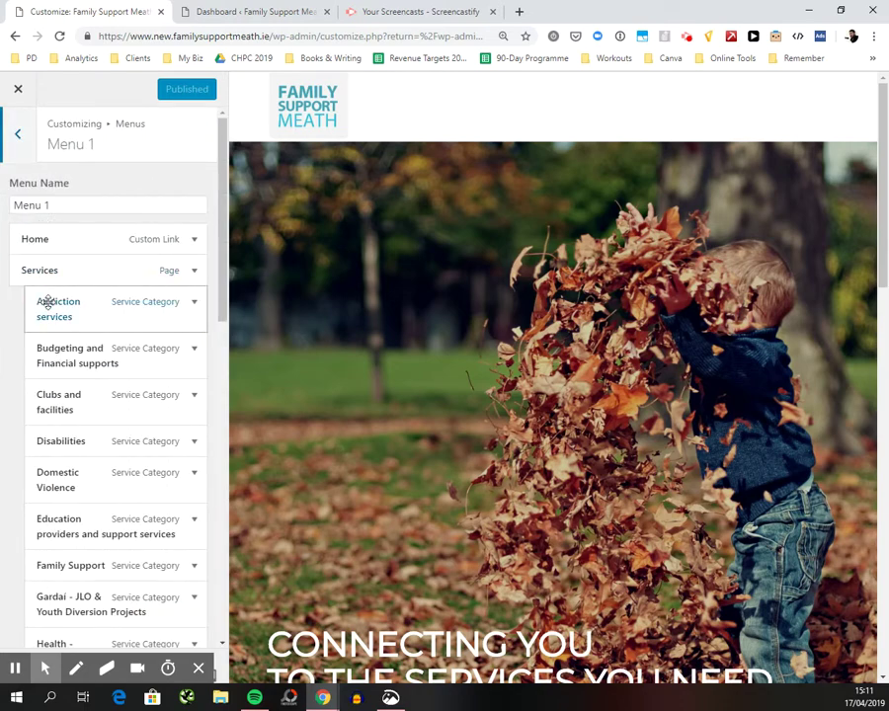
Examine the Menu 1 items, from the service categories nested under Services to the pages and menu locations.
scroll(47, 300, "down", 2)
scroll(47, 303, "up", 1)
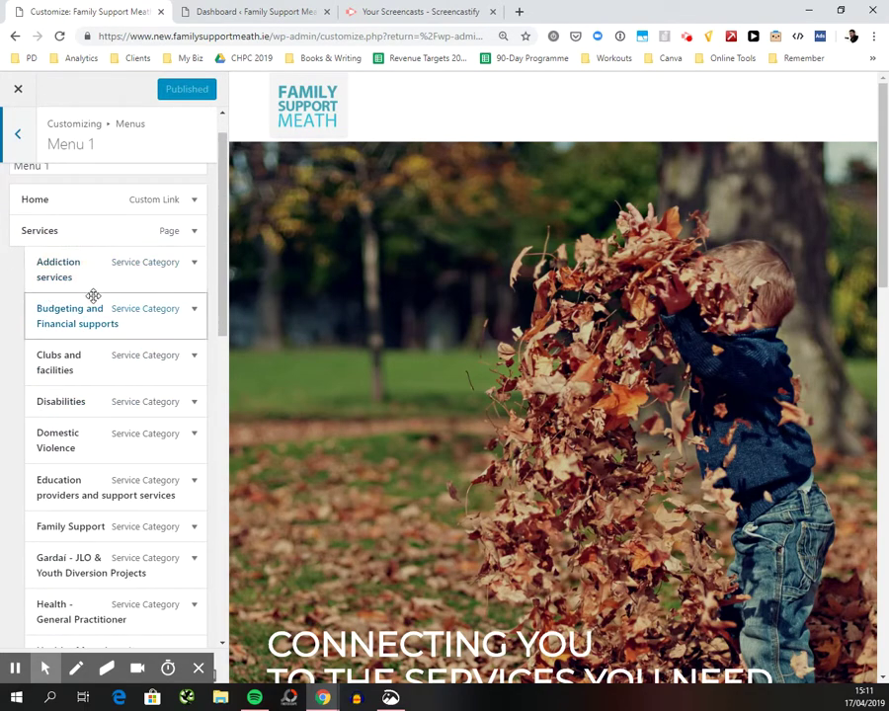
scroll(465, 283, "down", 2)
scroll(467, 285, "down", 1)
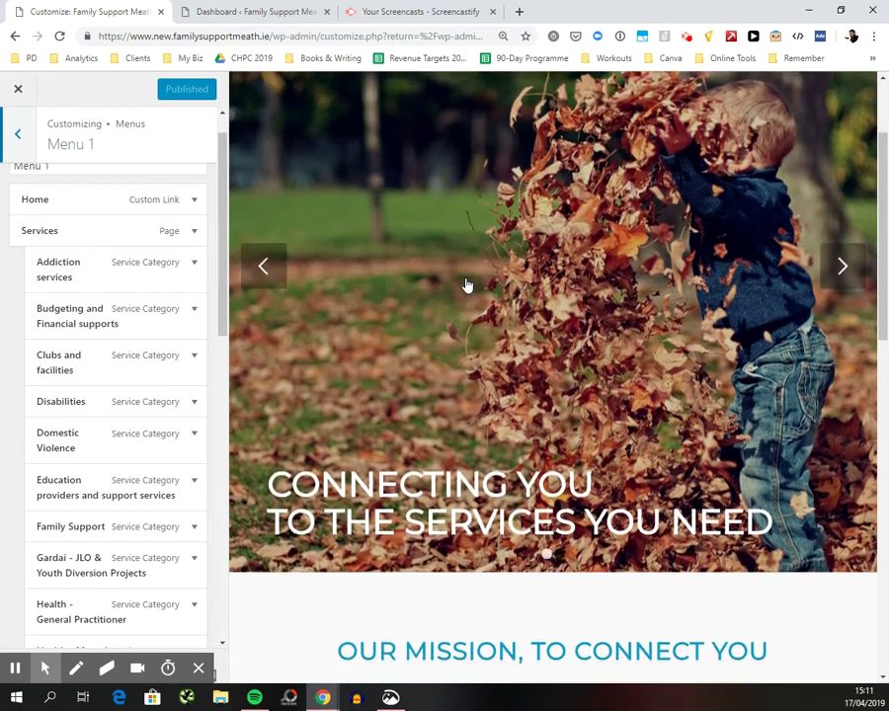
scroll(467, 285, "up", 3)
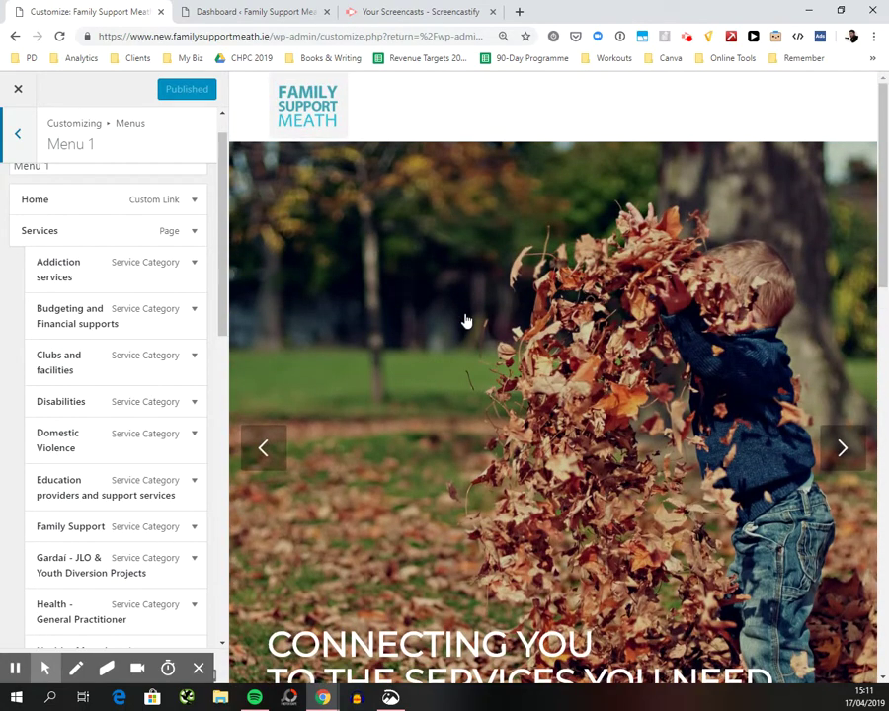
scroll(94, 332, "down", 2)
scroll(93, 333, "down", 5)
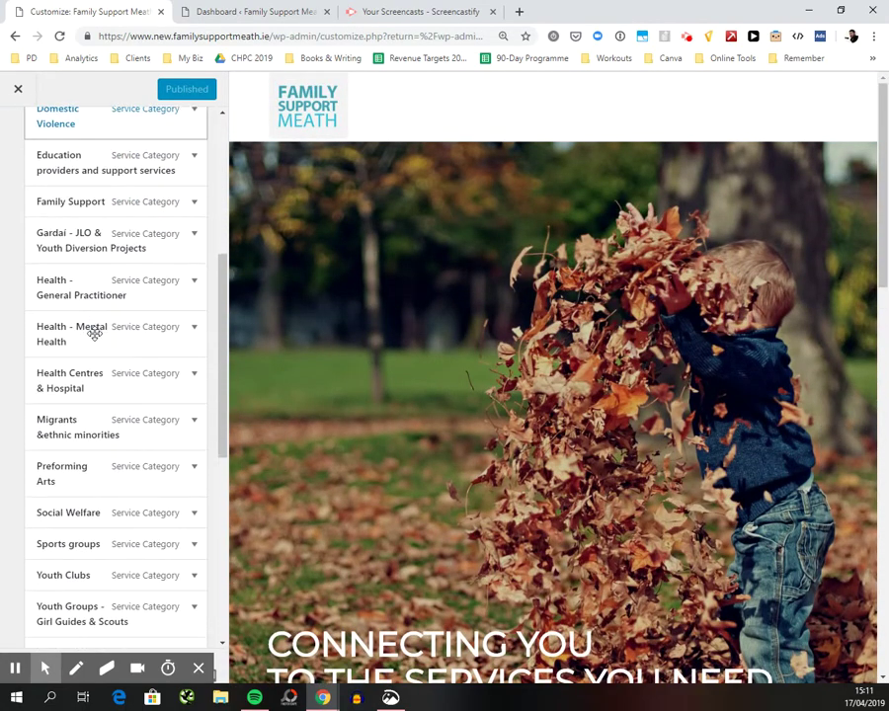
scroll(94, 334, "up", 3)
scroll(94, 333, "up", 4)
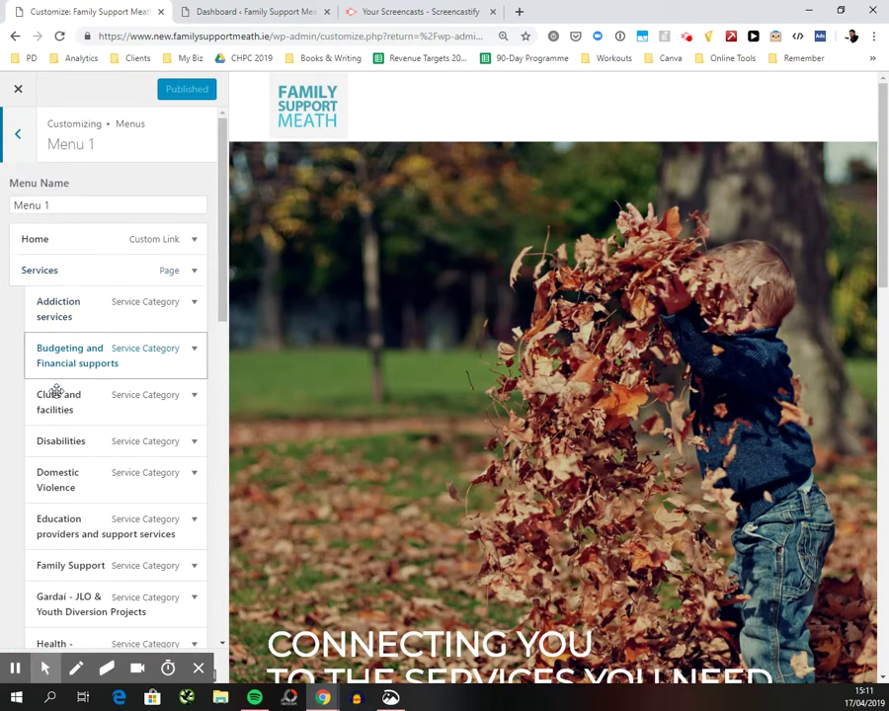
scroll(29, 403, "down", 2)
scroll(56, 403, "down", 1)
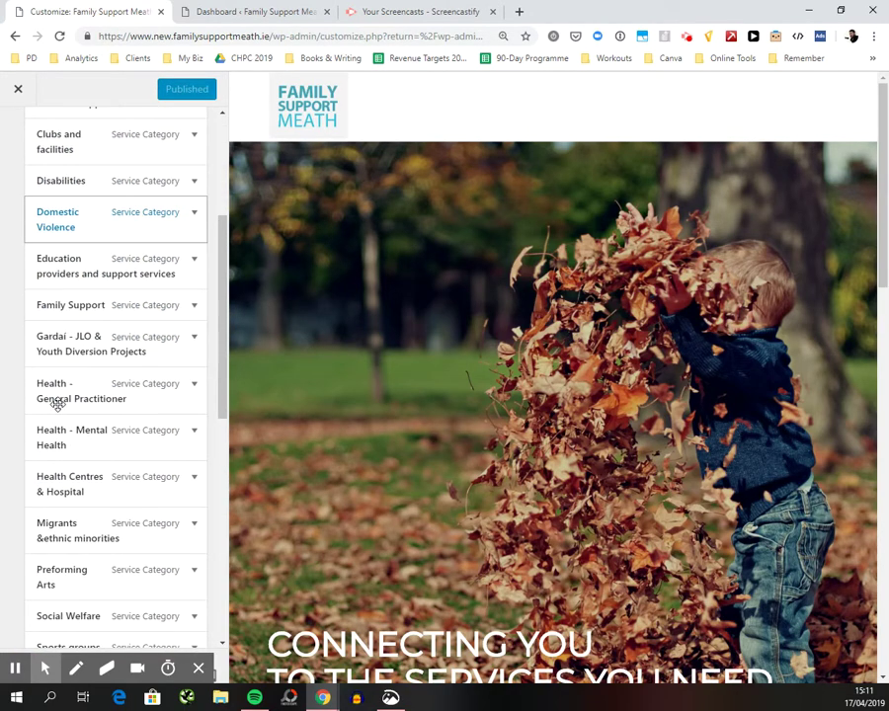
scroll(123, 437, "down", 4)
scroll(123, 438, "down", 3)
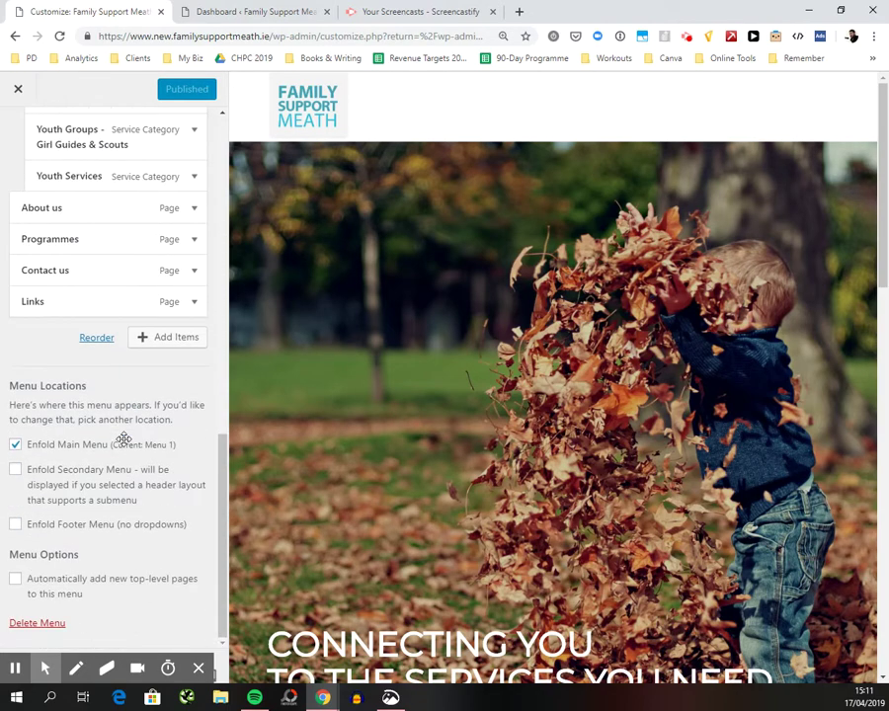
Add the Test Category service category as a new item in Menu 1.
left_click(176, 338)
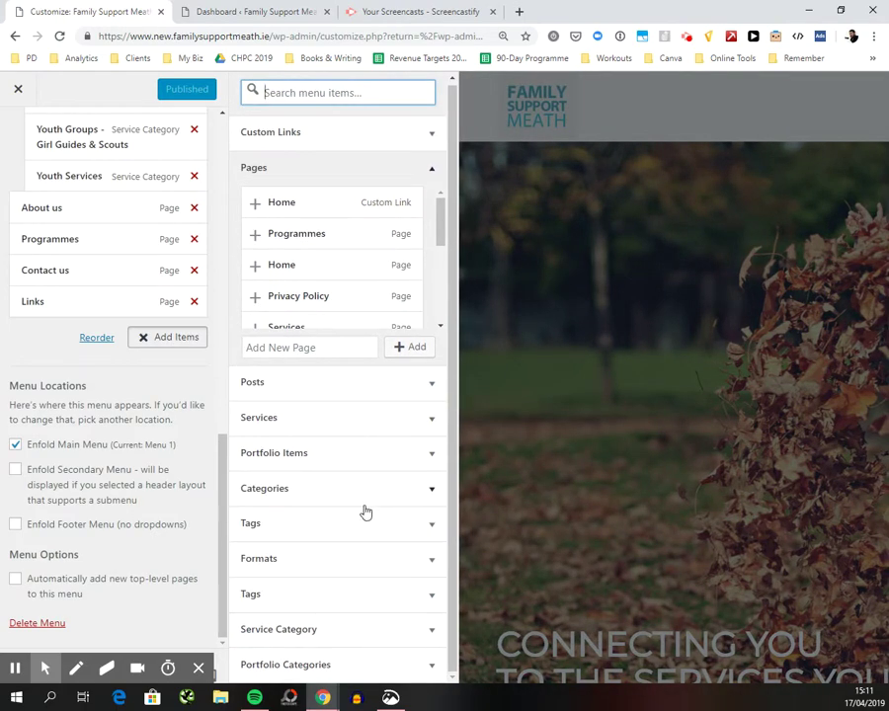
left_click(291, 634)
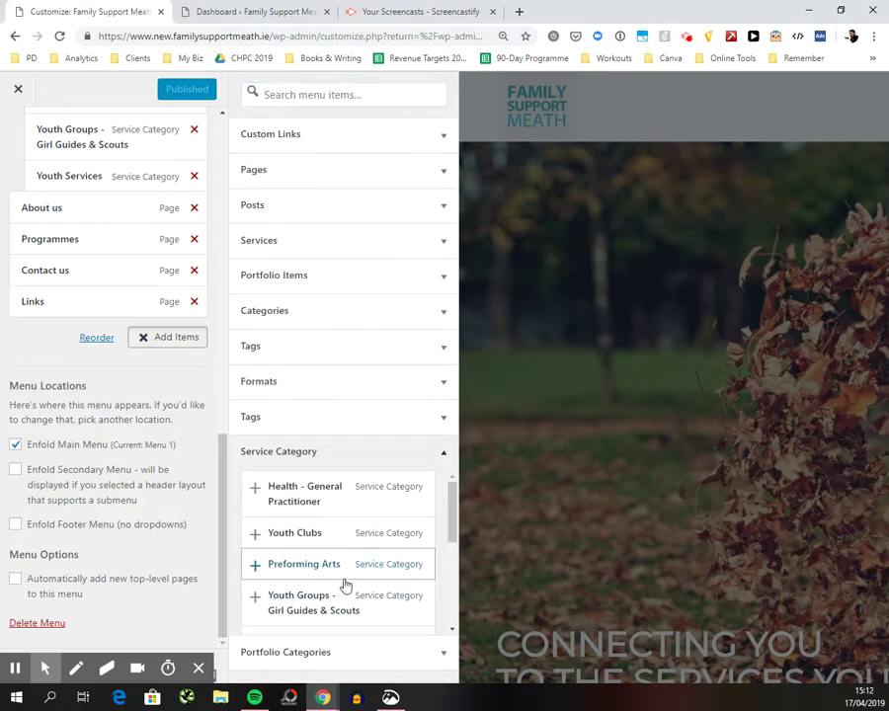
scroll(345, 585, "down", 5)
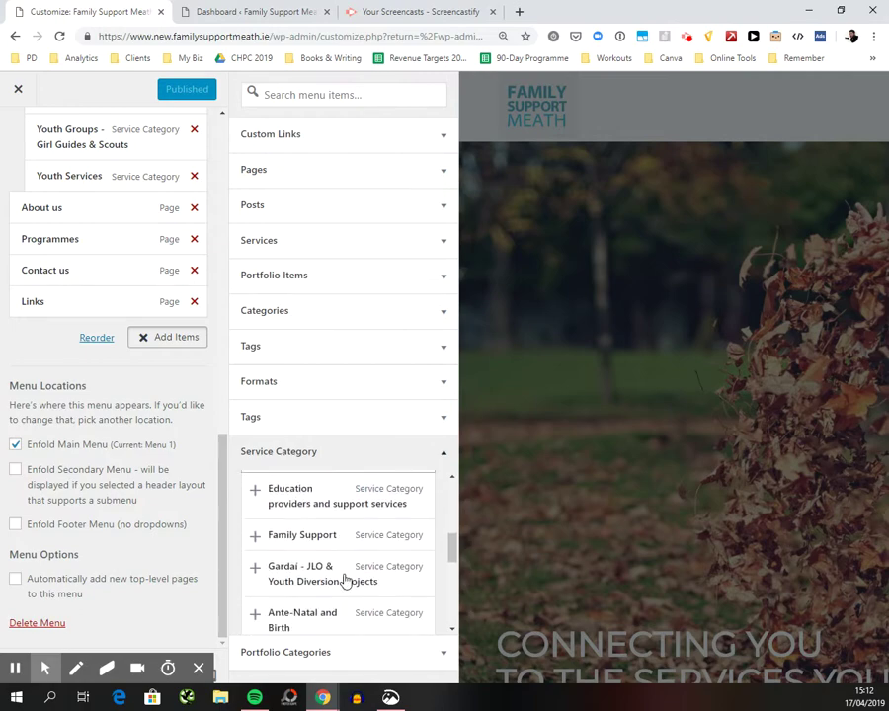
scroll(345, 581, "down", 6)
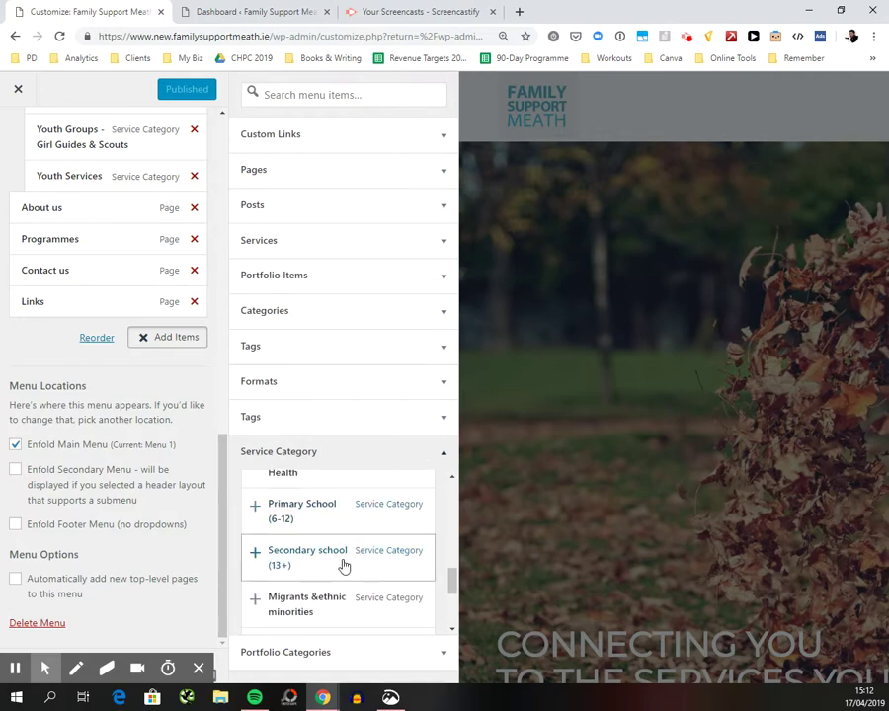
scroll(345, 565, "down", 5)
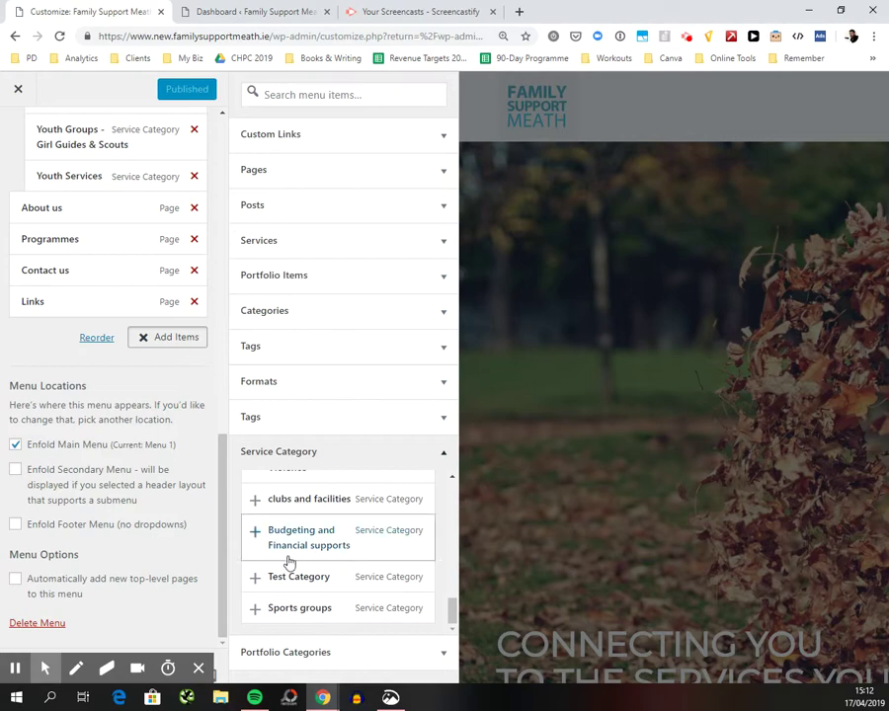
left_click(255, 580)
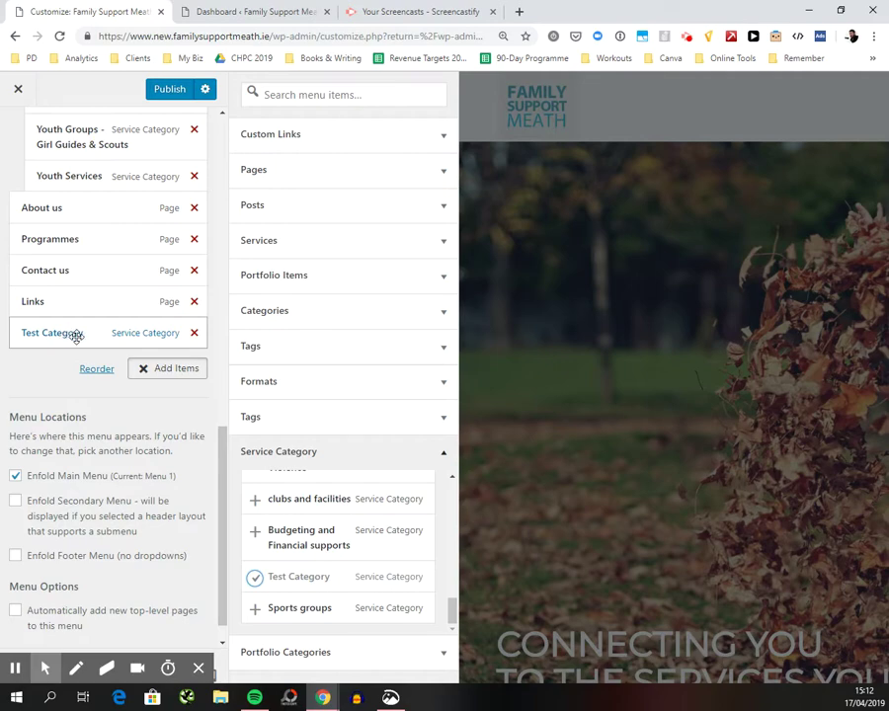
Nest the Test Category item under Services between Sports groups and Youth Clubs, and publish the menu.
left_click_drag(75, 332, 73, 139)
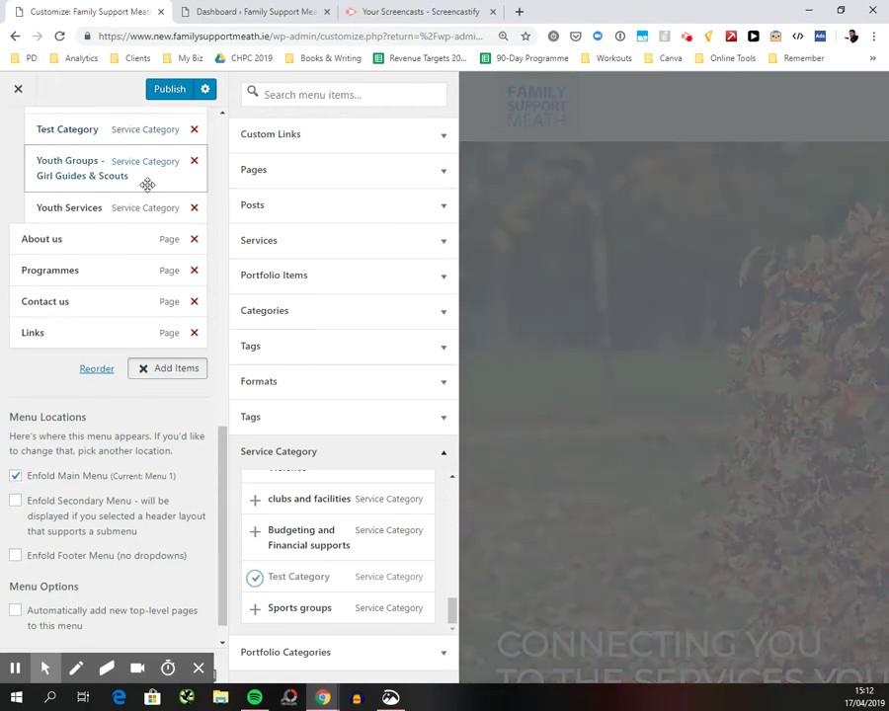
scroll(147, 182, "up", 2)
scroll(141, 268, "up", 1)
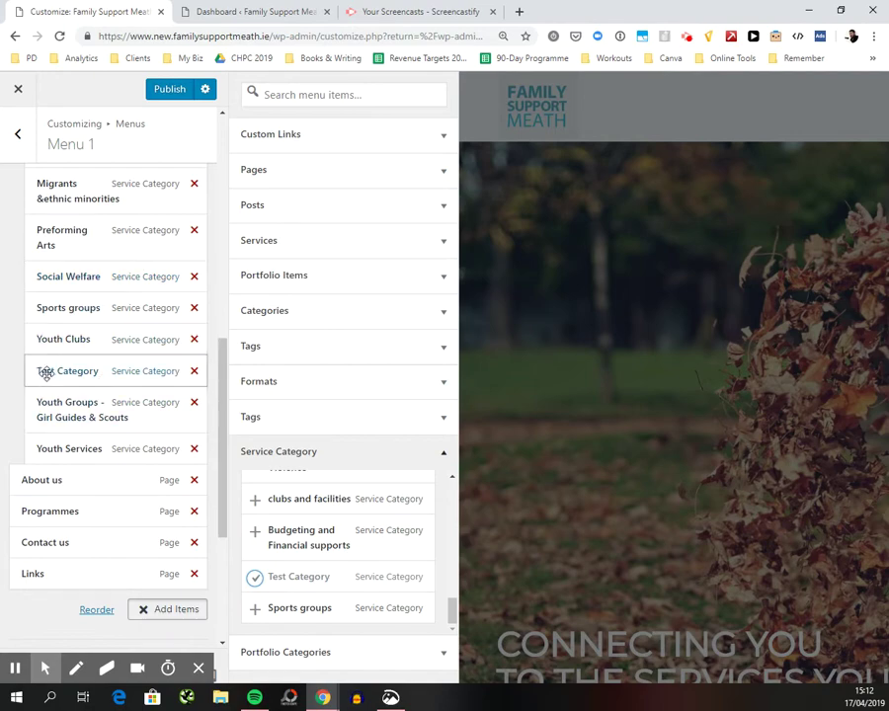
left_click_drag(45, 374, 27, 340)
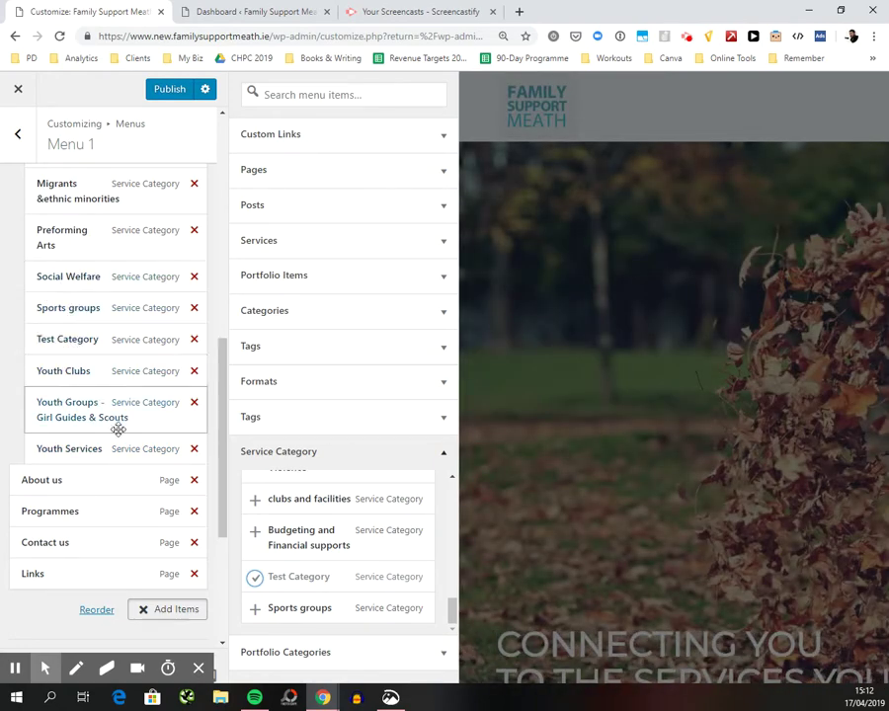
left_click(172, 96)
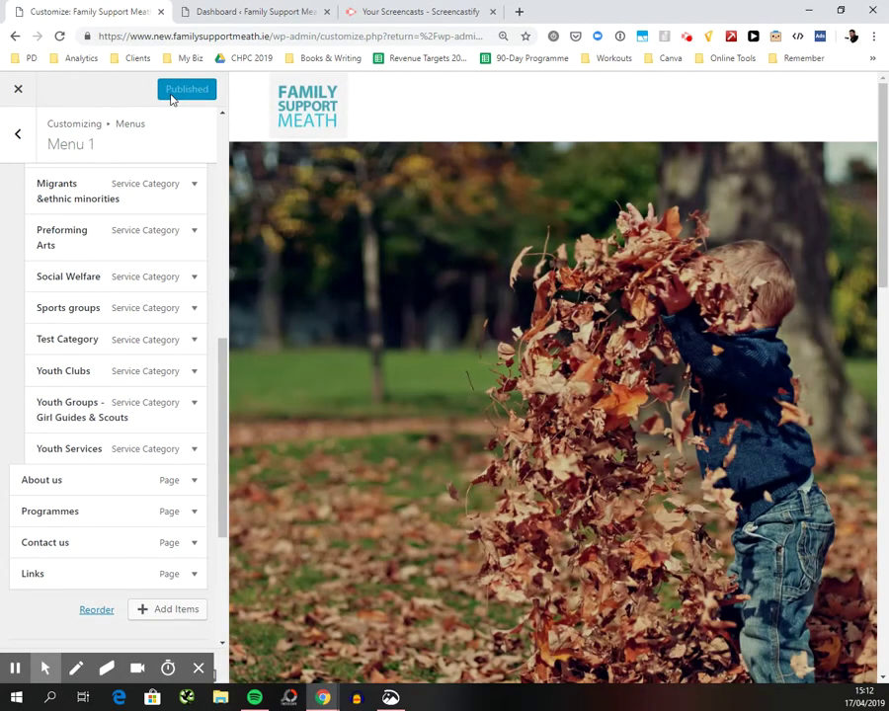
Leave the customizer and check the Services submenu on the live home page.
left_click(16, 91)
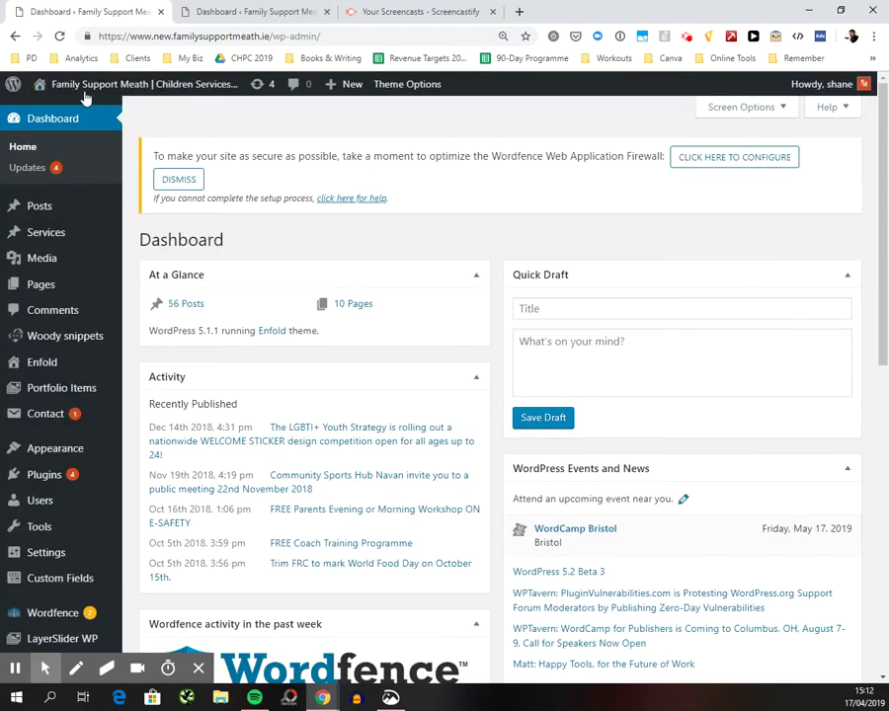
left_click(55, 111)
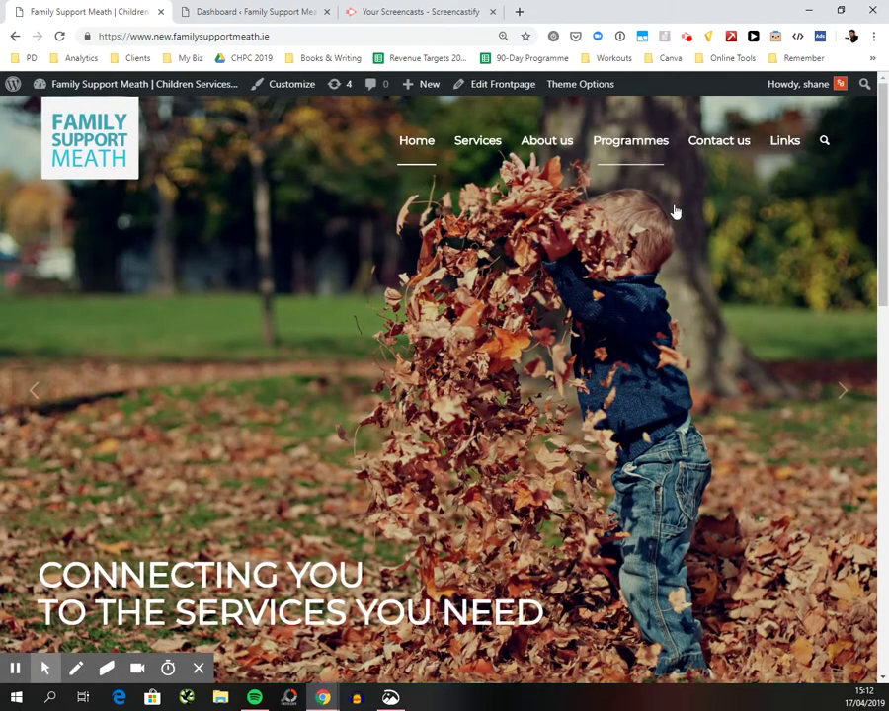
mouse_move(472, 156)
mouse_move(45, 84)
Go back to the admin dashboard and reopen Menu 1 in the theme customizer.
left_click(43, 112)
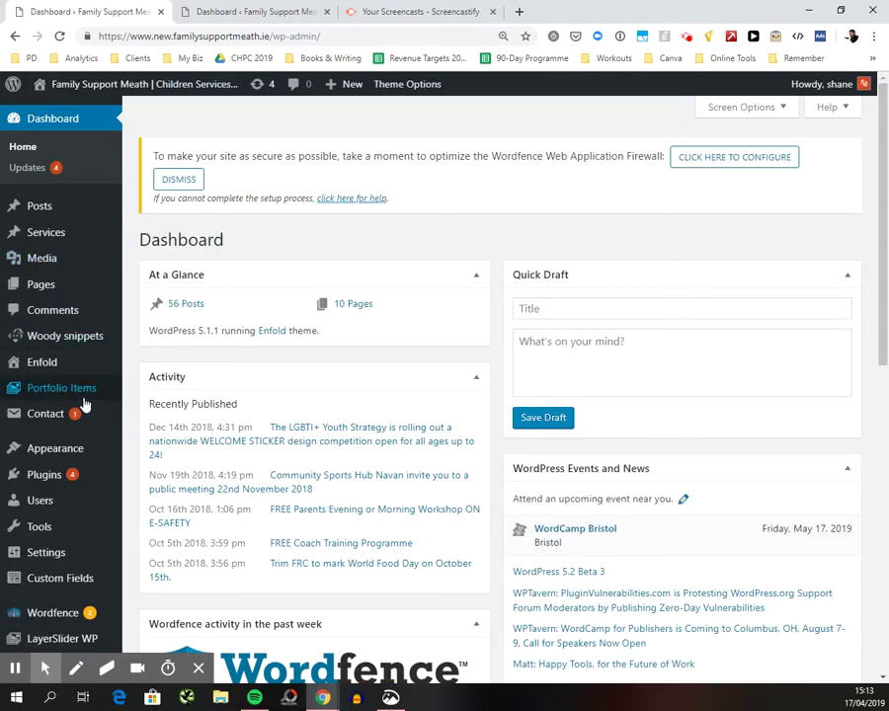
scroll(85, 405, "down", 1)
mouse_move(56, 446)
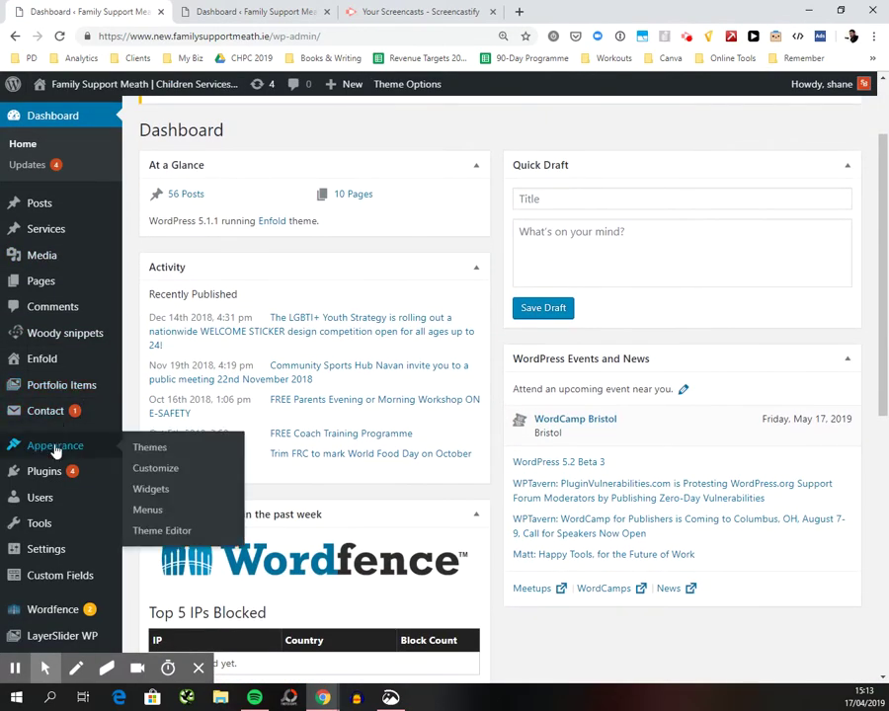
left_click(153, 471)
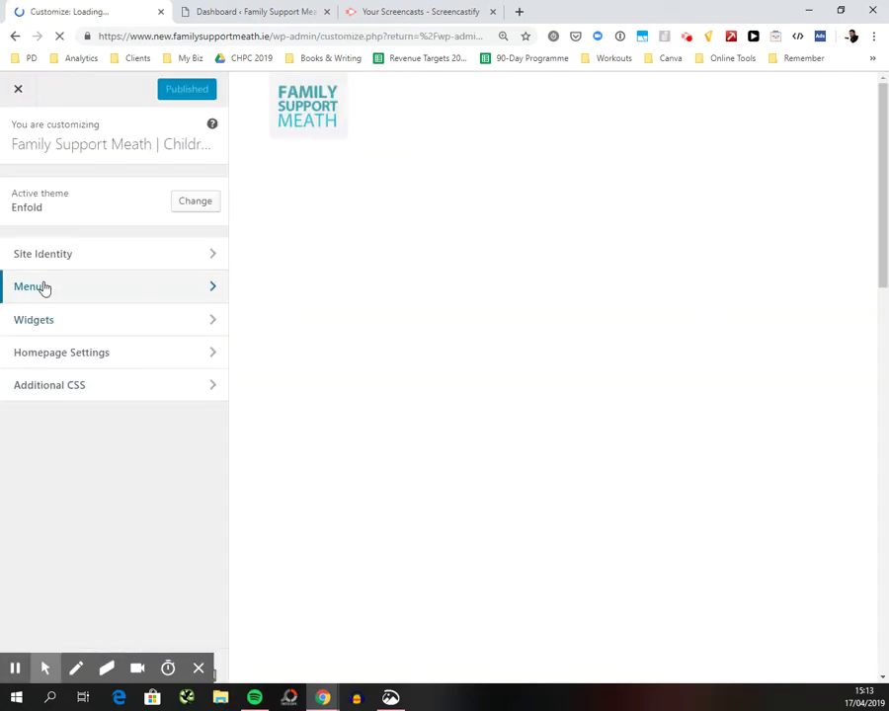
left_click(43, 286)
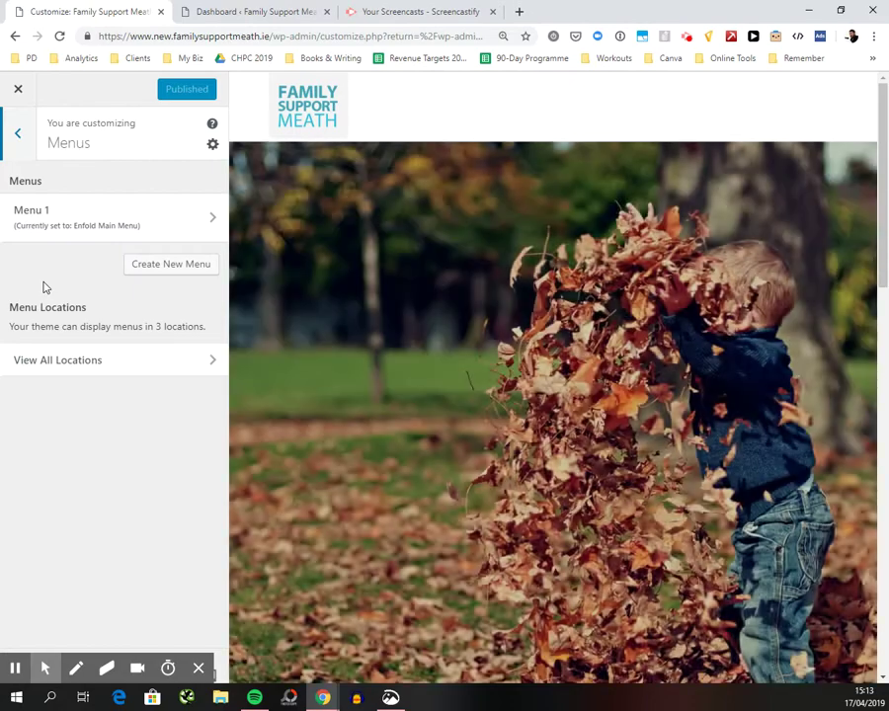
left_click(37, 220)
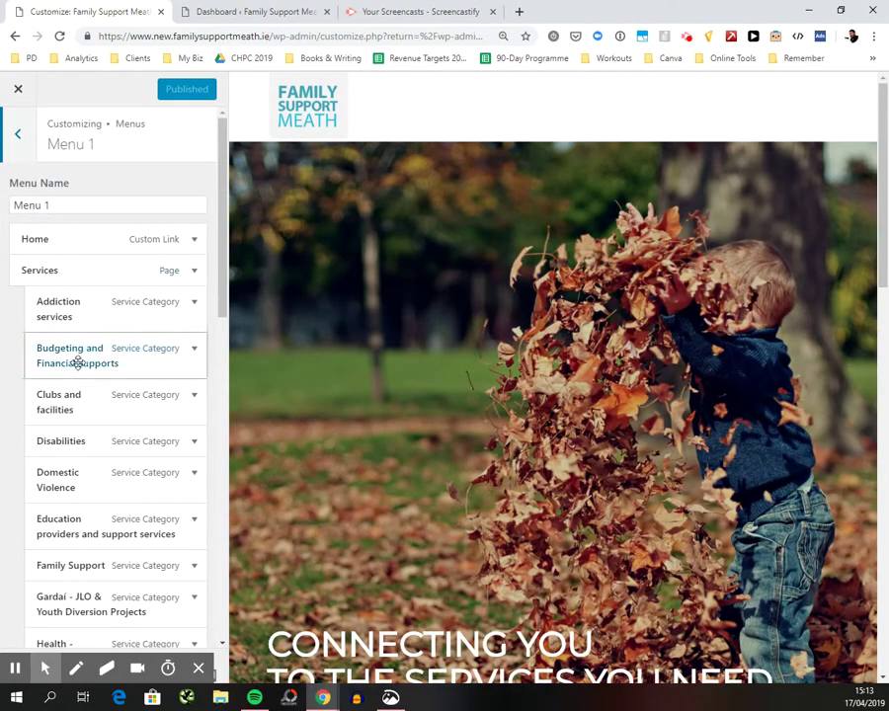
Reorder the Services submenu so Test Category sits directly below Sports groups, and publish the change.
scroll(79, 391, "down", 3)
scroll(81, 396, "down", 2)
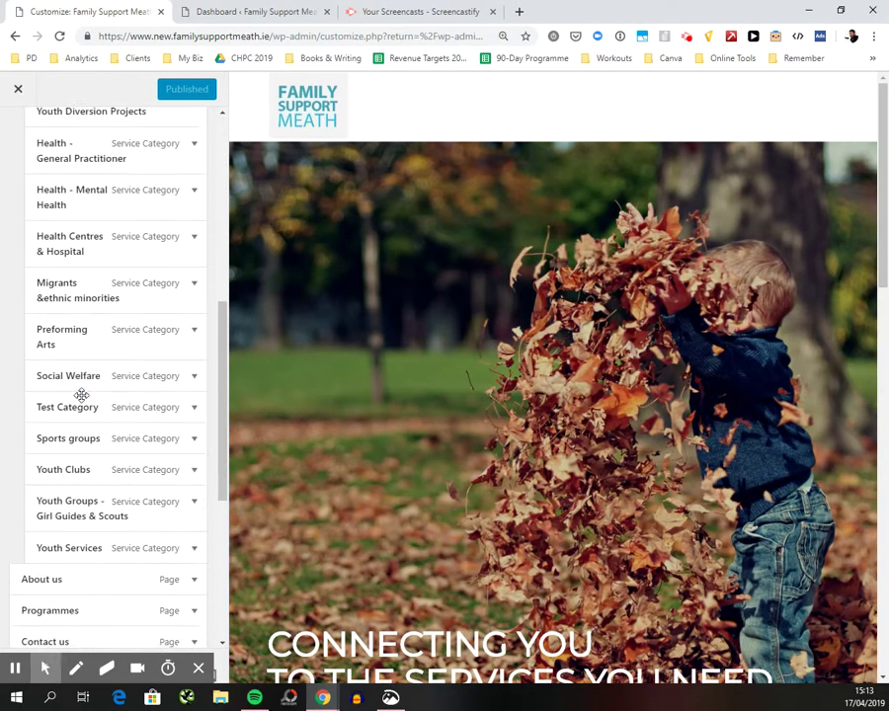
left_click_drag(40, 392, 31, 427)
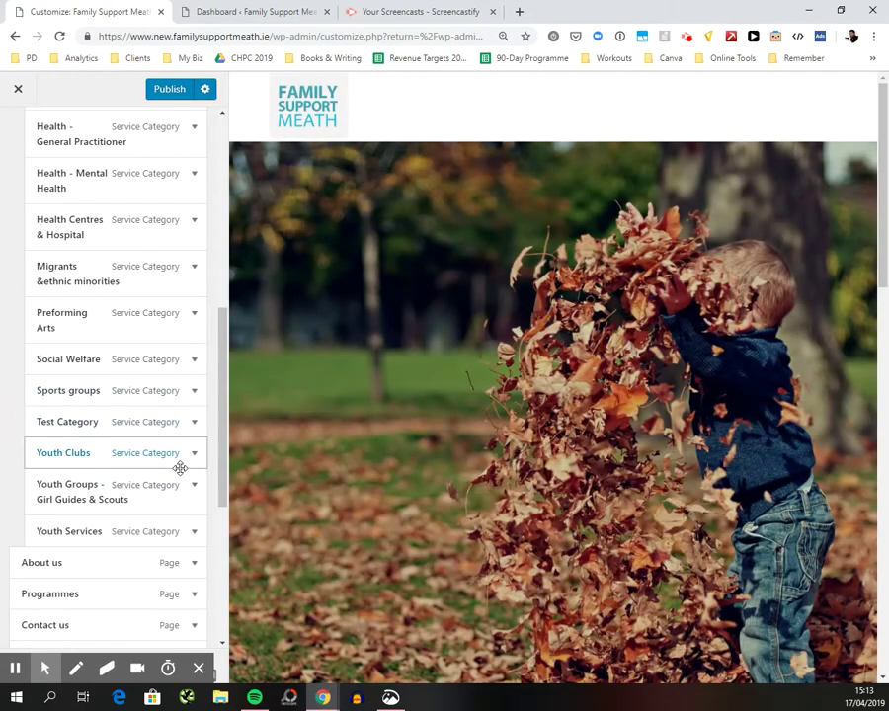
left_click(180, 88)
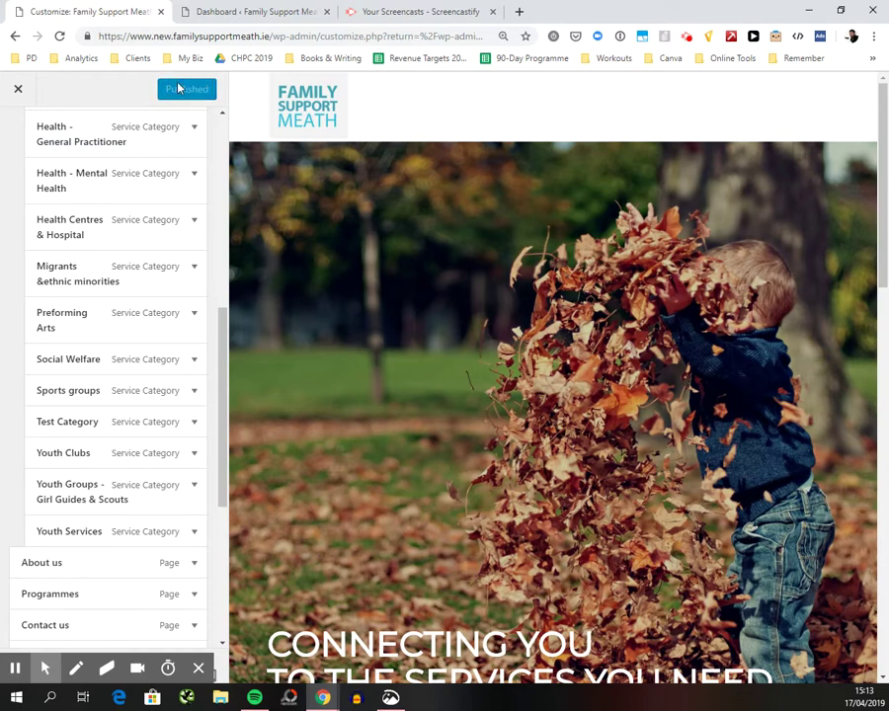
Open new.familysupportmeath.ie in a new browser tab and check the Services submenu and the categories listed on the Services page.
key("ctrl+t")
type("new.familysupportmeath.ie")
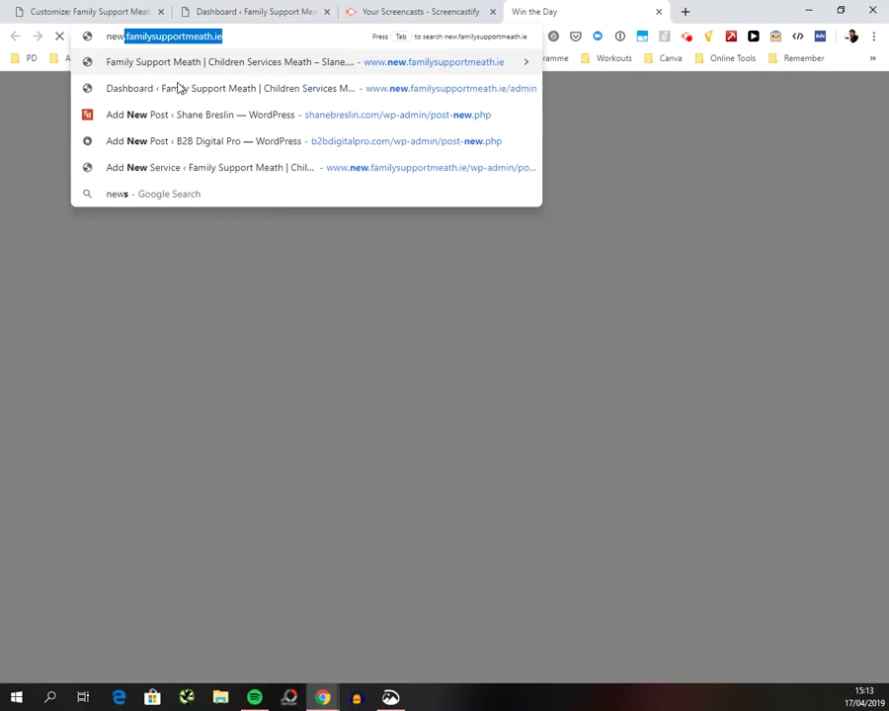
key("Return")
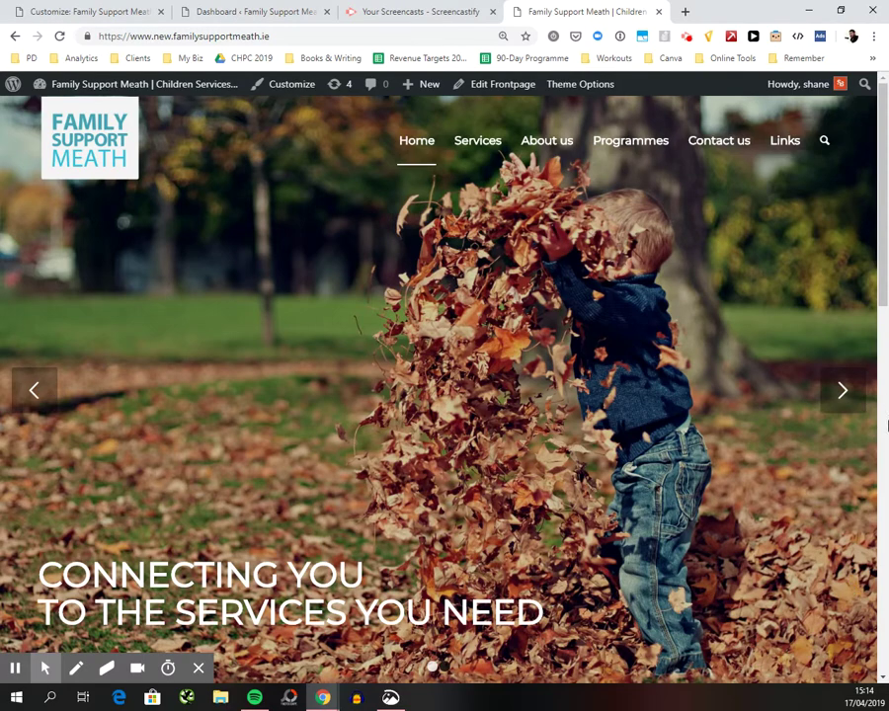
mouse_move(490, 120)
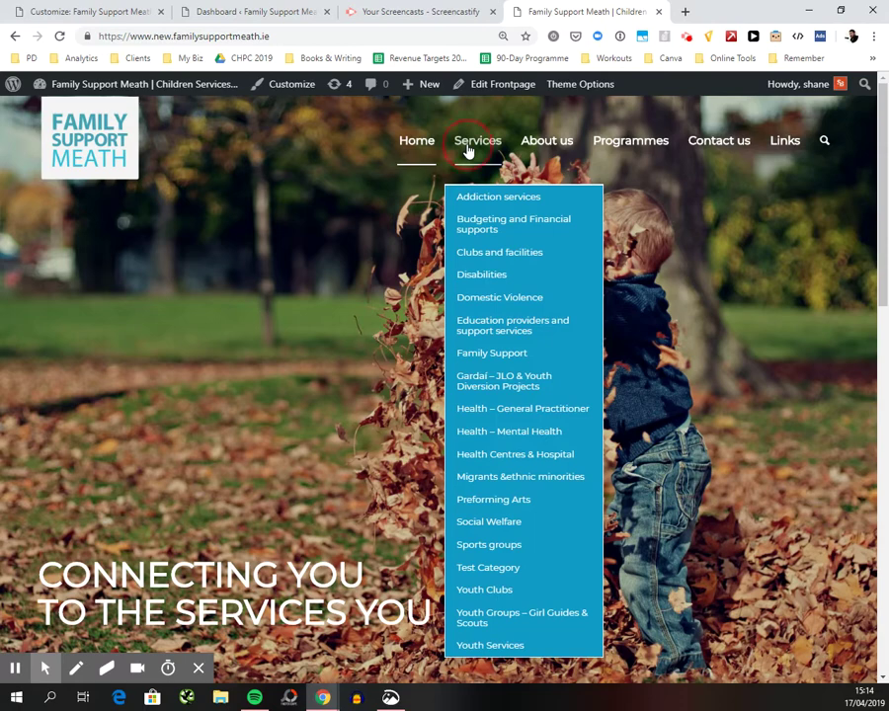
left_click(469, 148)
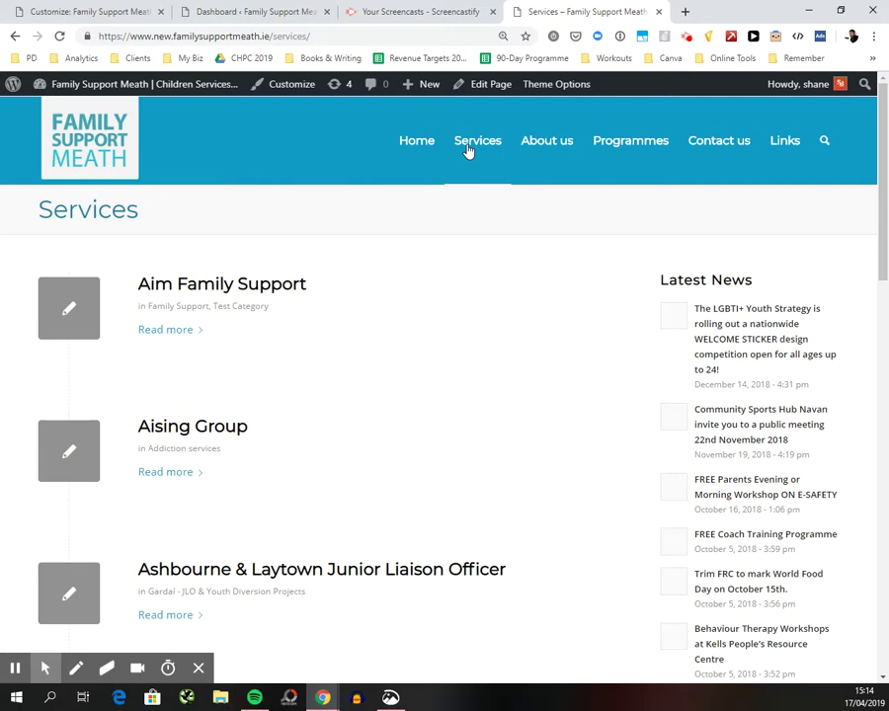
scroll(354, 375, "down", 3)
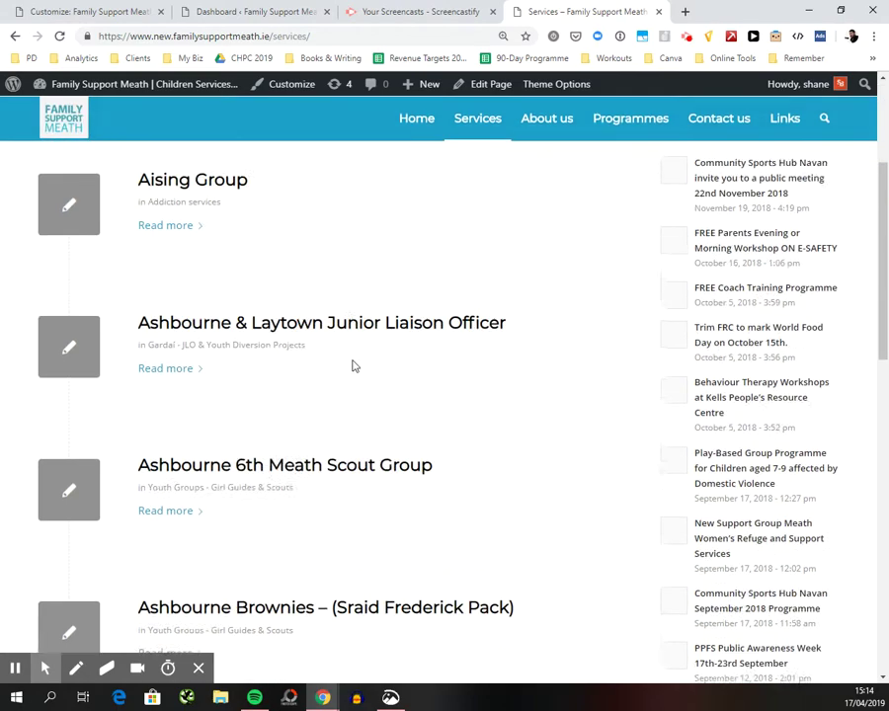
scroll(354, 366, "up", 3)
mouse_move(479, 141)
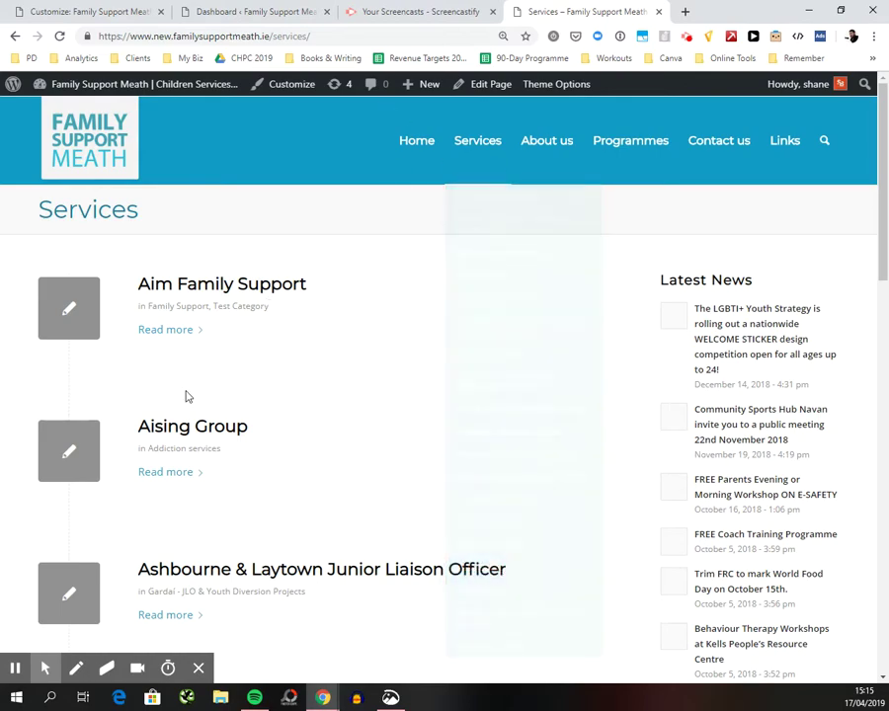
mouse_move(469, 143)
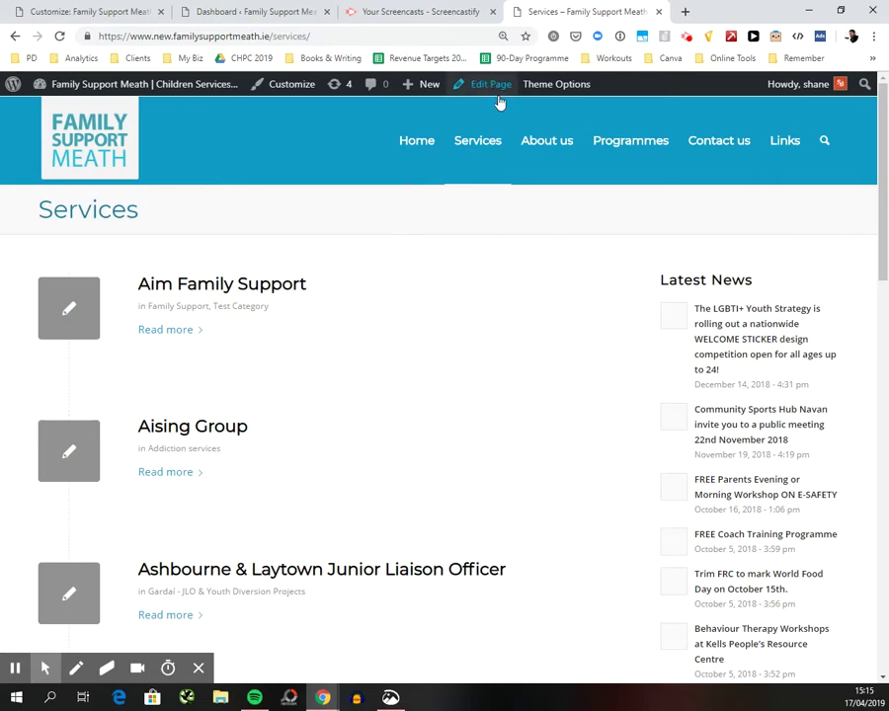
scroll(252, 359, "down", 2)
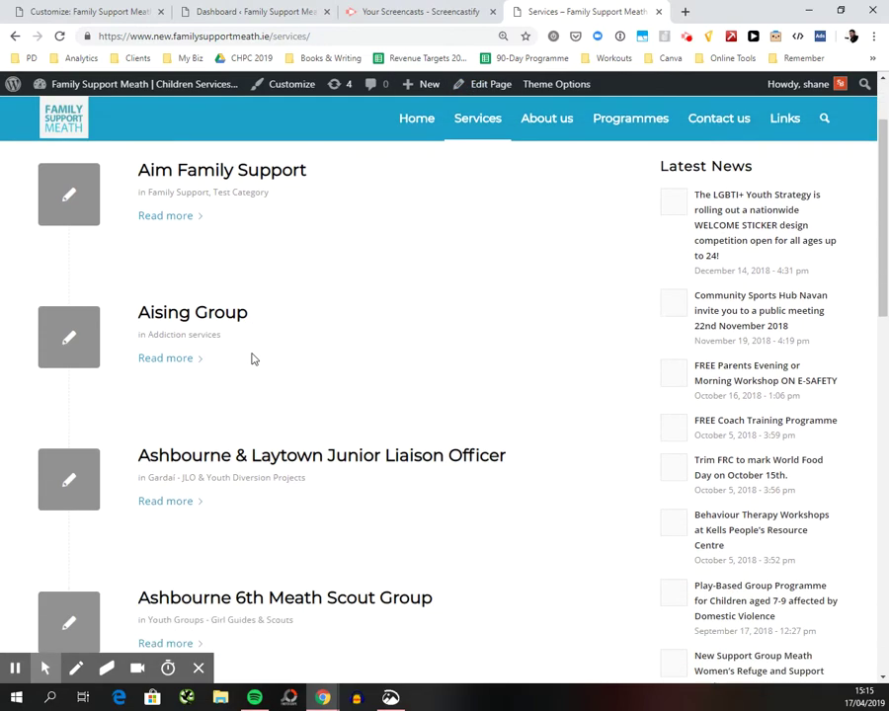
Open the Services page for editing and open the settings of its Blog Posts element.
left_click(490, 84)
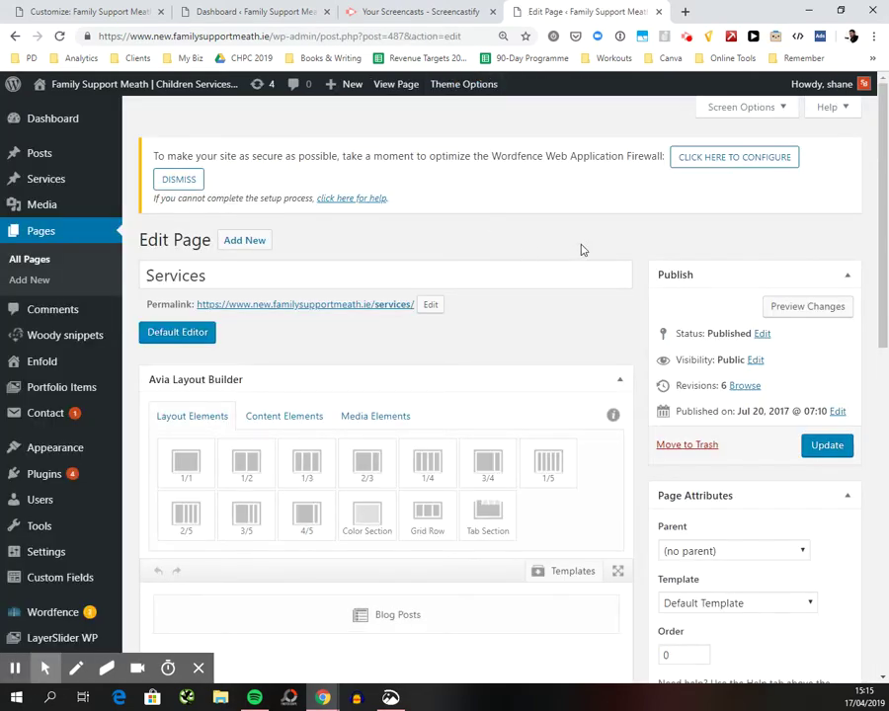
scroll(582, 250, "down", 1)
scroll(582, 250, "down", 2)
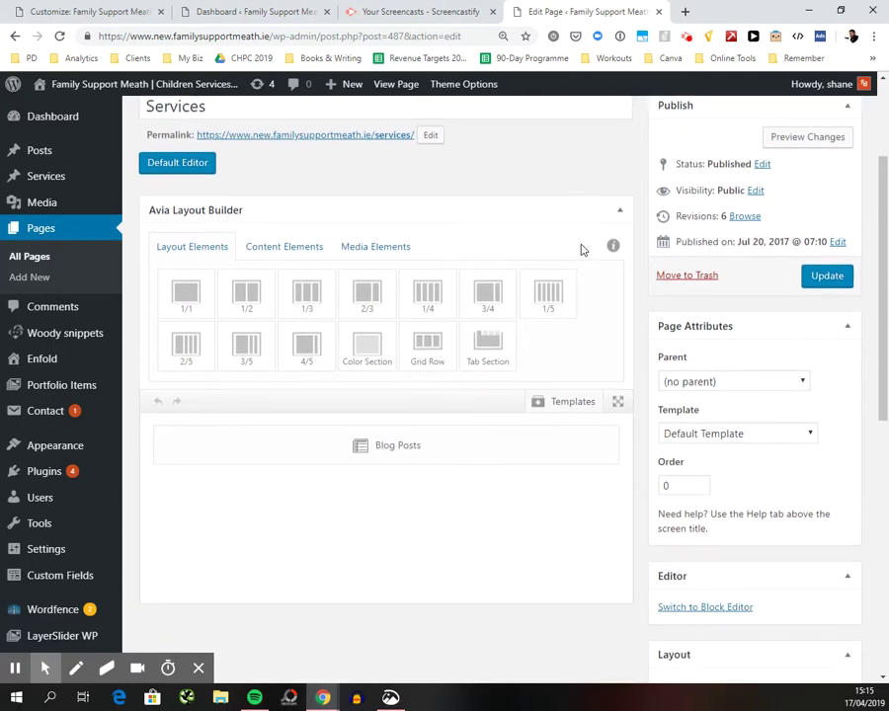
scroll(582, 250, "down", 1)
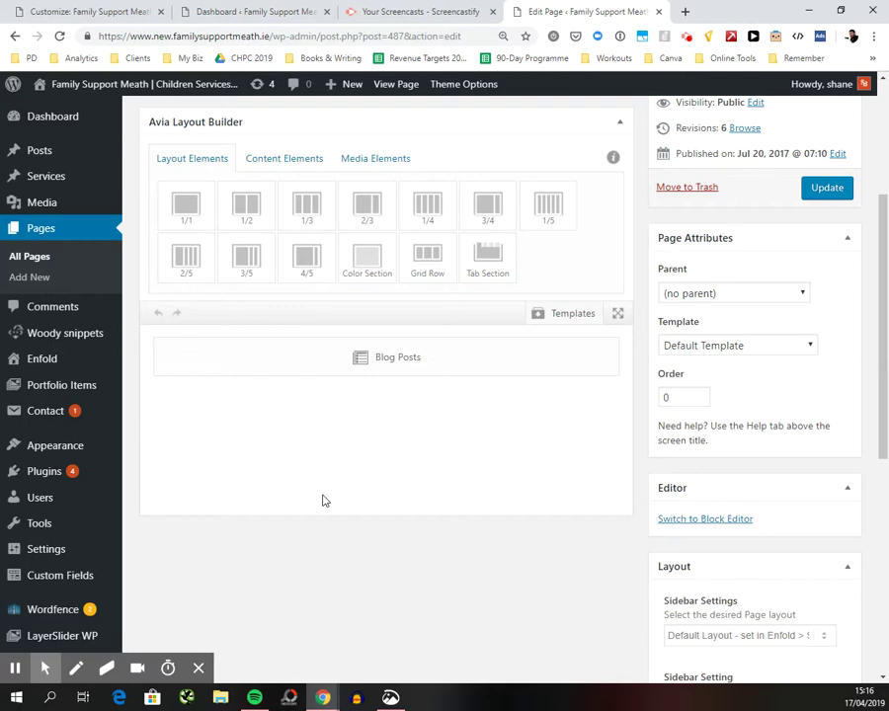
mouse_move(417, 370)
left_click(388, 359)
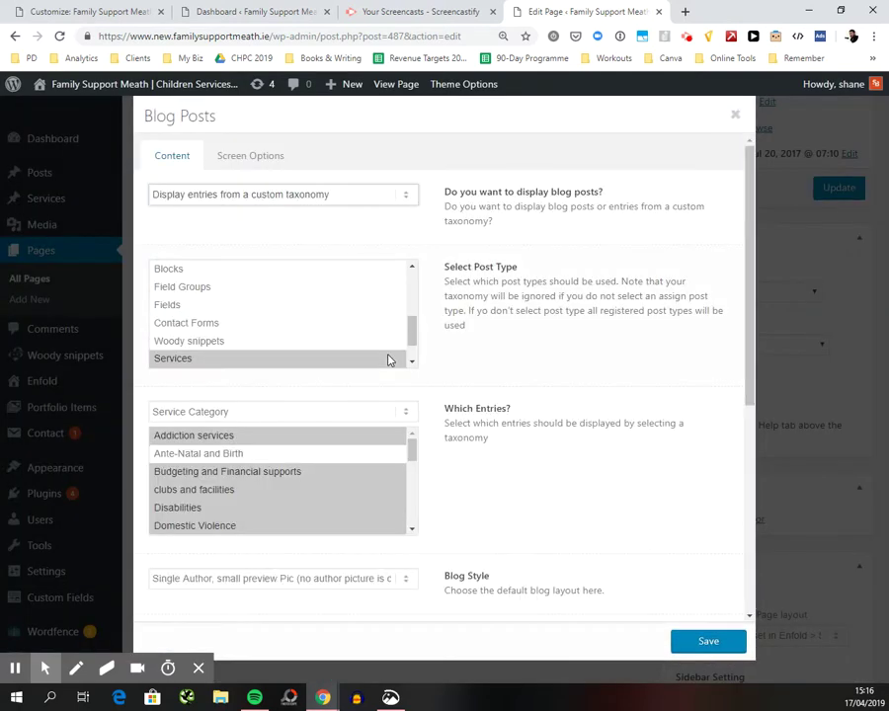
Keep the Blog Posts element displaying entries from a custom taxonomy and select Services as its post type.
left_click(203, 195)
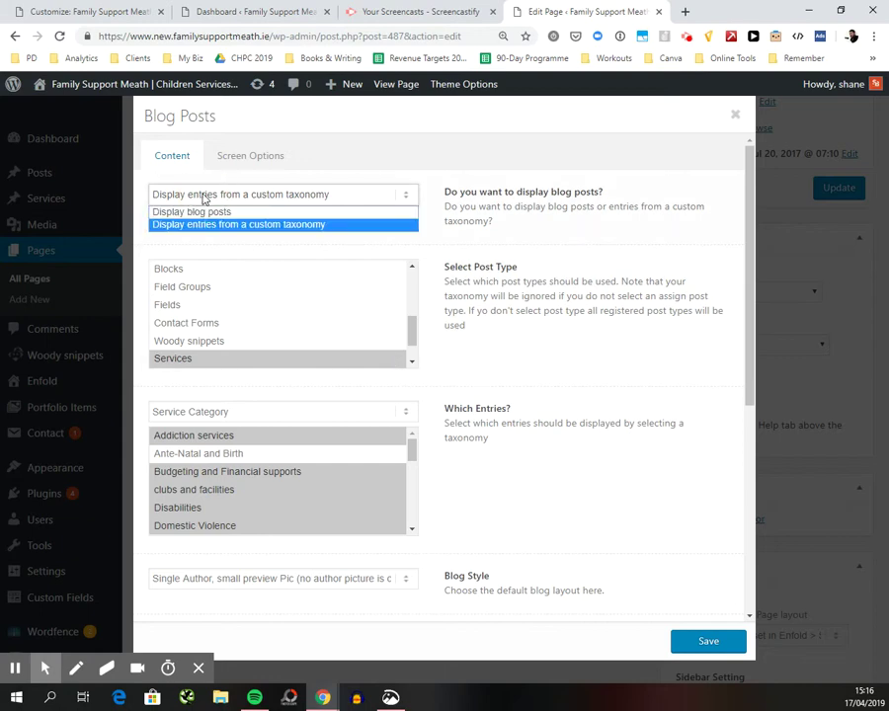
left_click(203, 197)
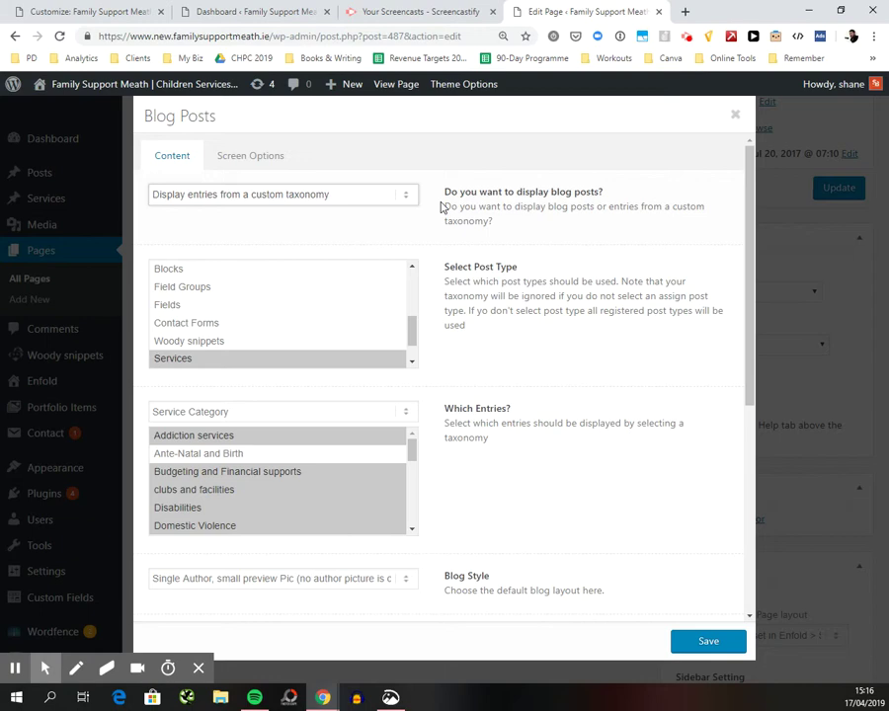
left_click(216, 358)
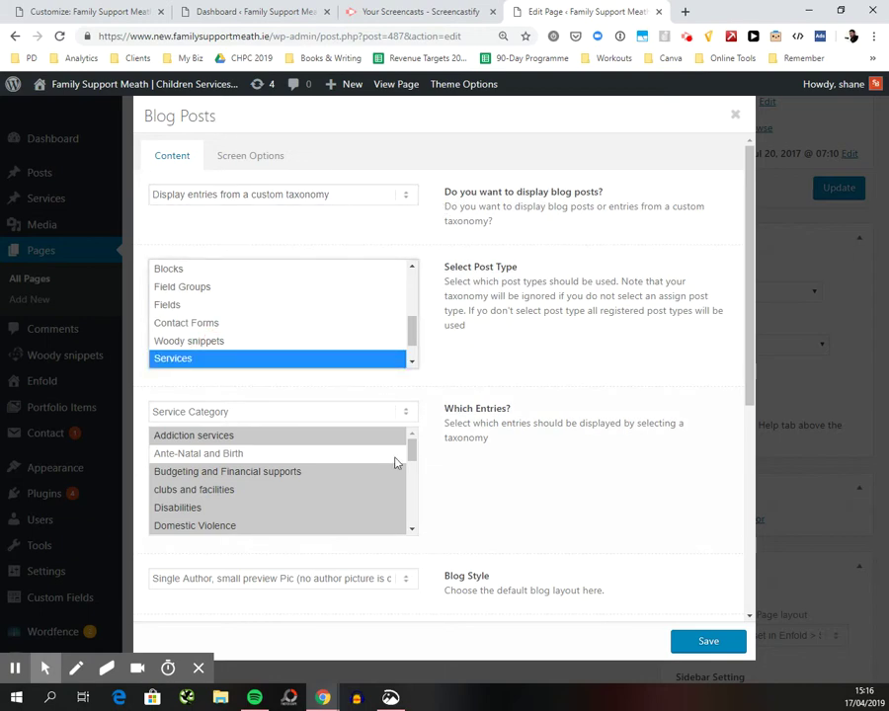
mouse_move(413, 449)
left_mouse_down()
mouse_move(416, 472)
mouse_move(413, 447)
left_mouse_up()
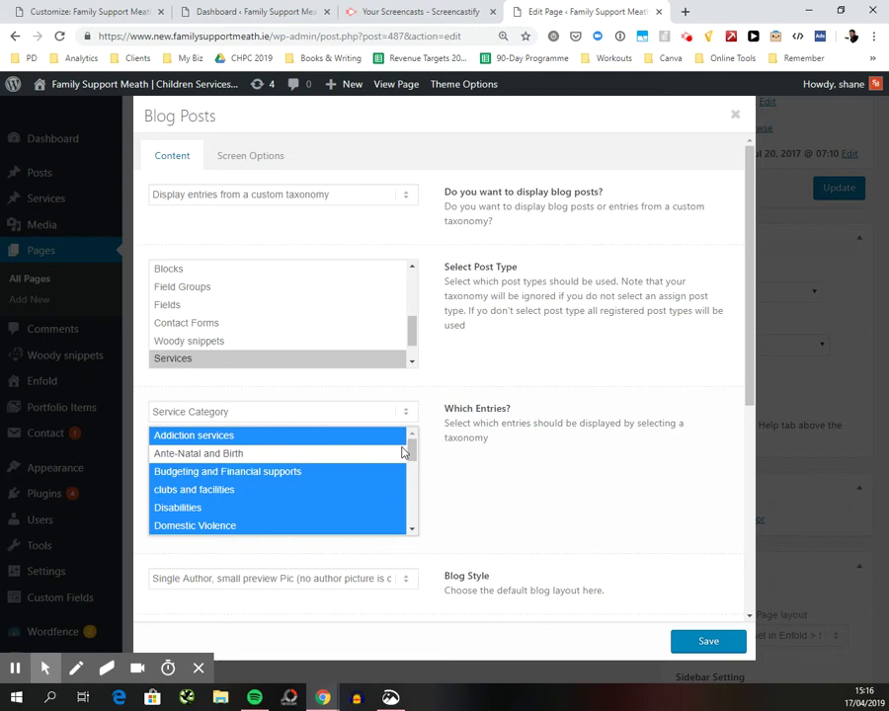
left_click_drag(413, 451, 399, 516)
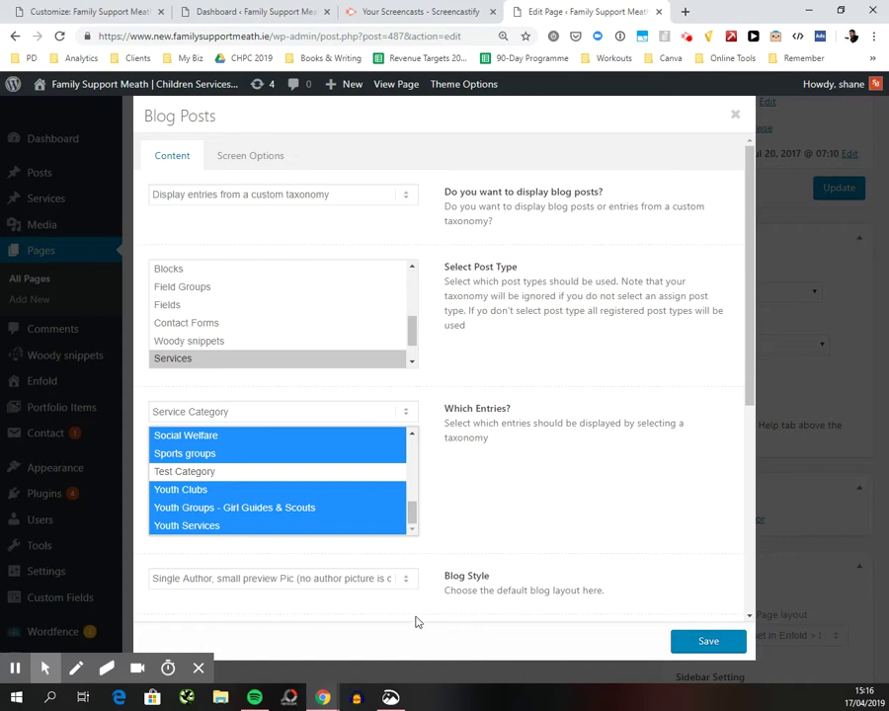
left_click(318, 475, "ctrl")
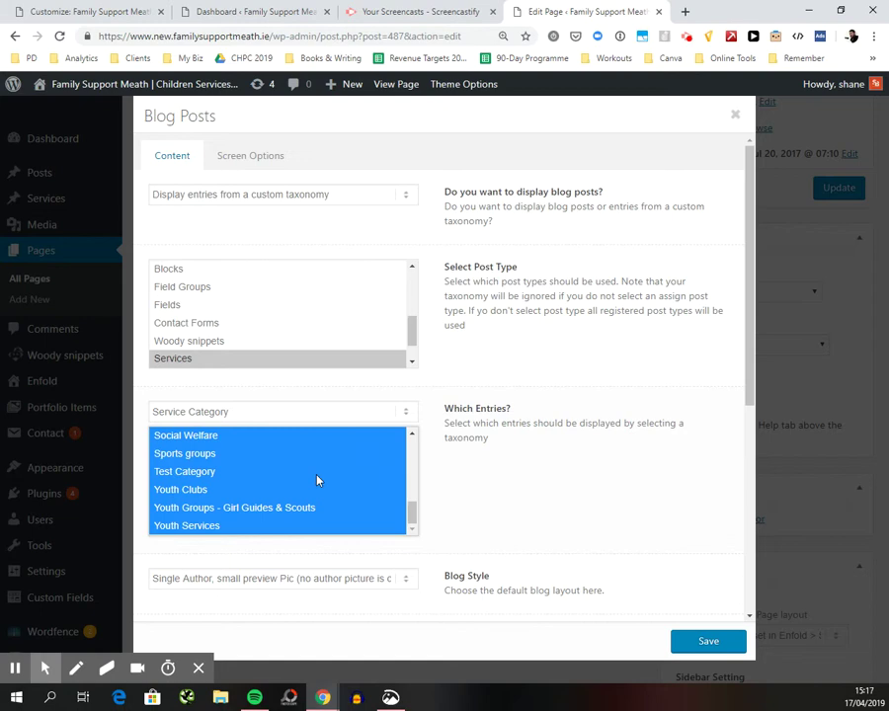
left_click(274, 454, "ctrl")
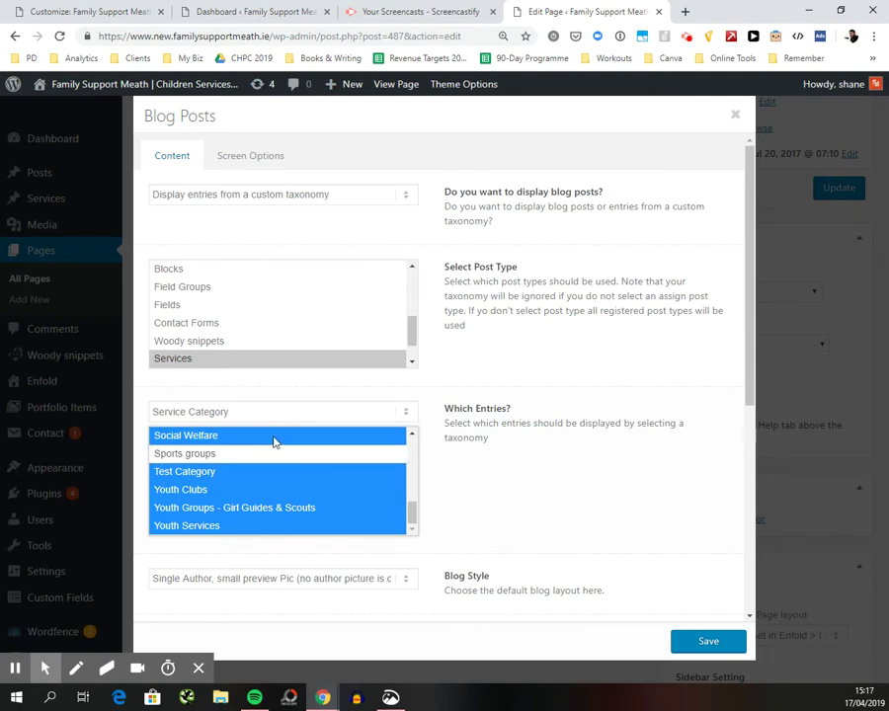
left_click(274, 439, "ctrl")
left_click(274, 439, "ctrl")
left_click(262, 453, "ctrl")
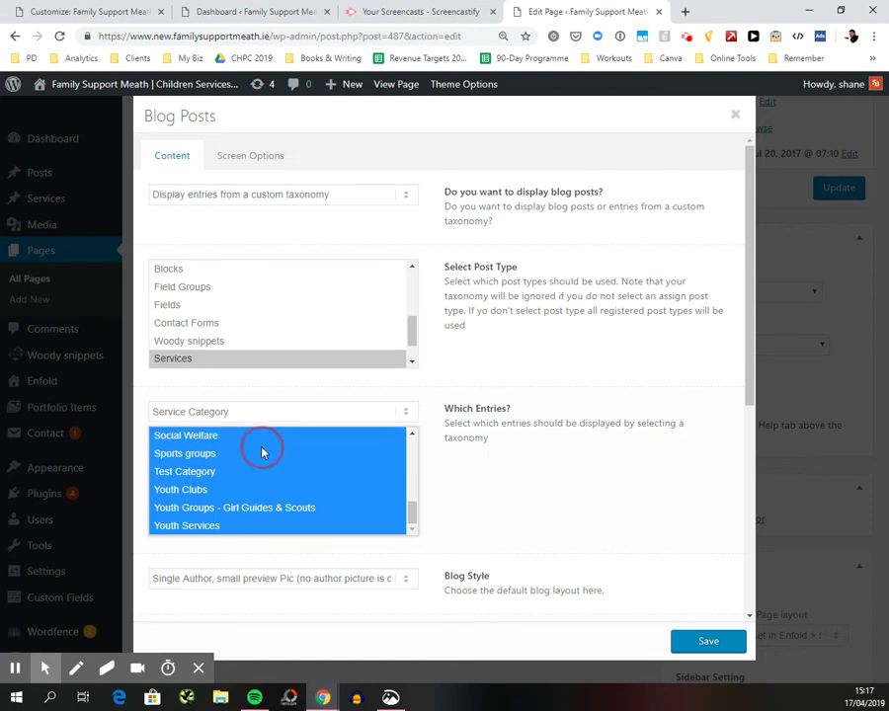
left_click(244, 470, "ctrl")
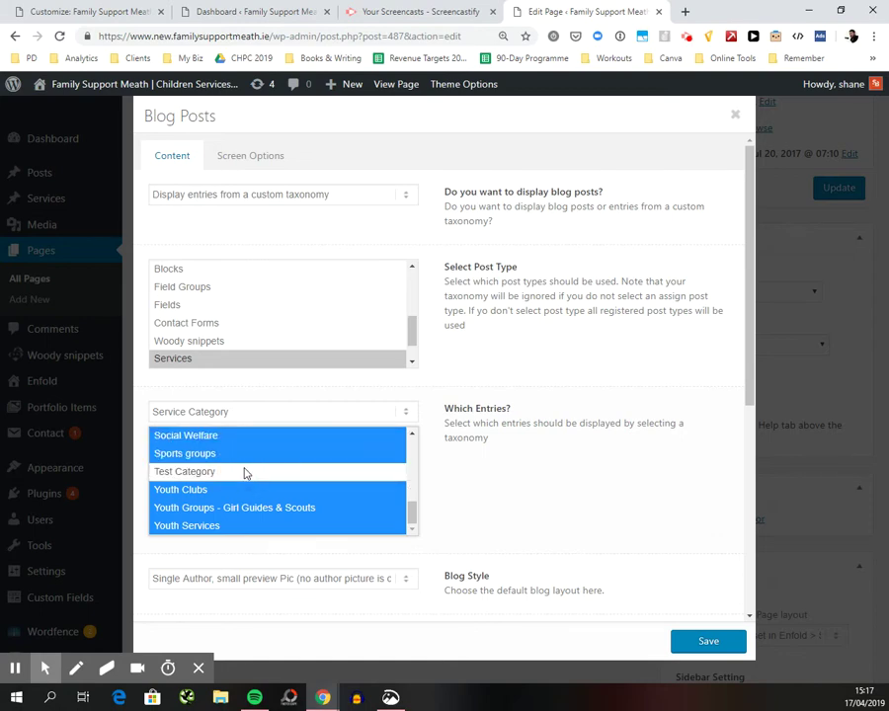
left_click(245, 473, "ctrl")
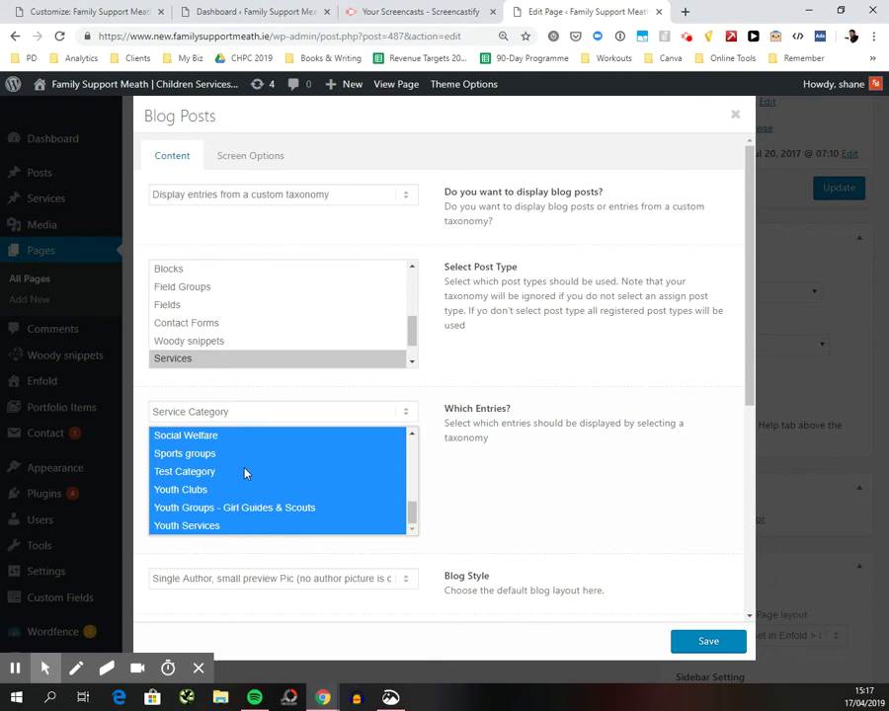
left_click(245, 473)
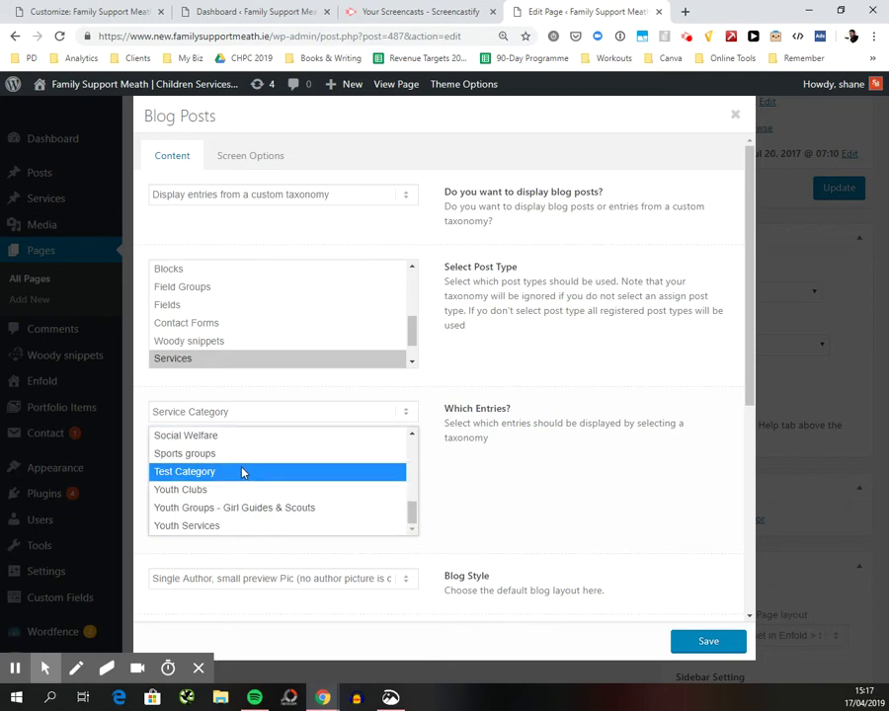
left_click(734, 120)
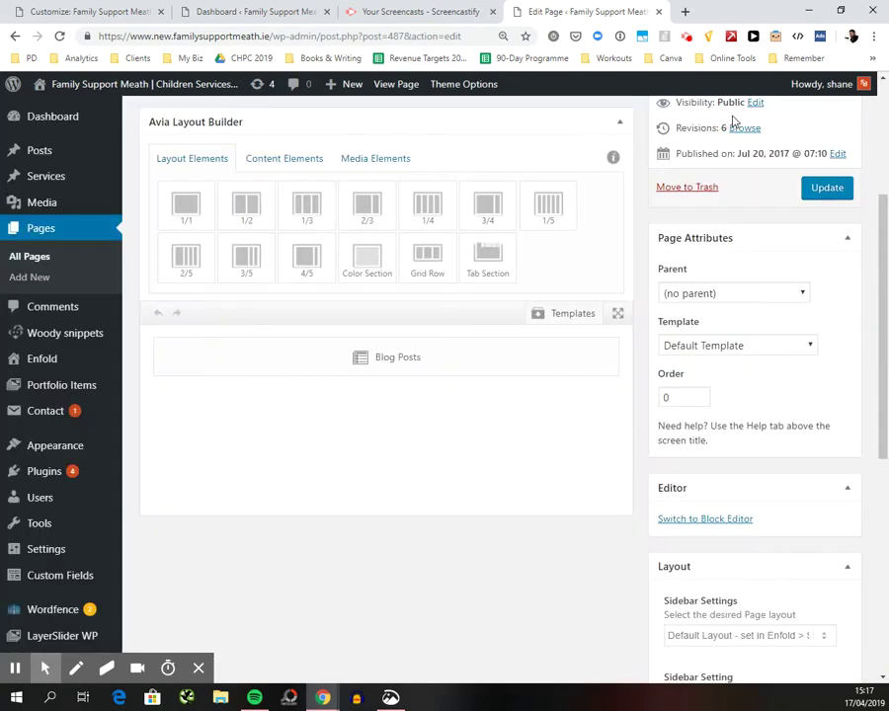
Reopen the Blog Posts element's settings, add Test Category to the selected service categories, save, and update the Services page.
left_click(362, 357)
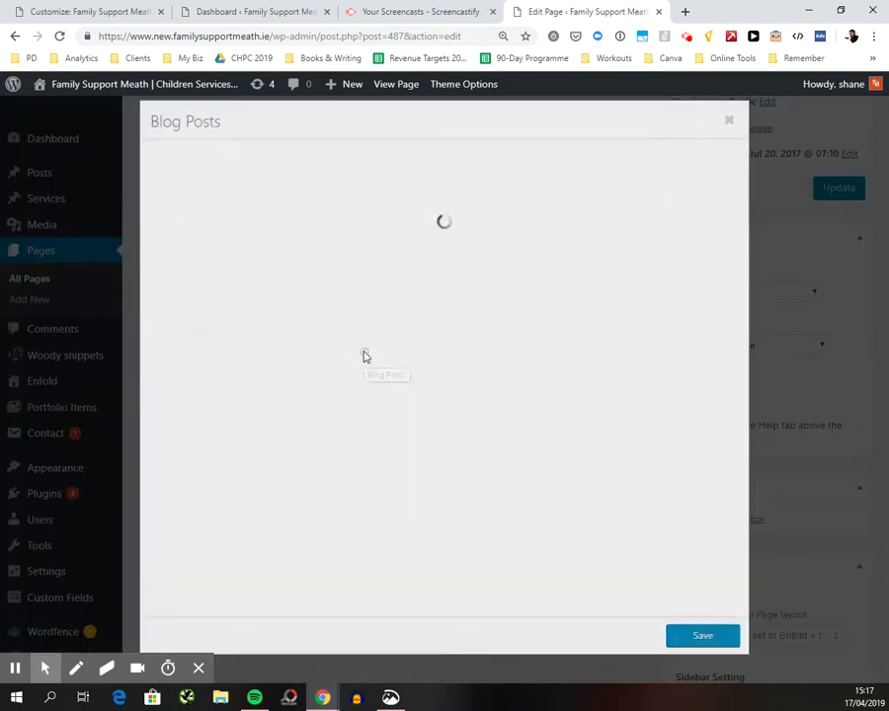
left_click(278, 358)
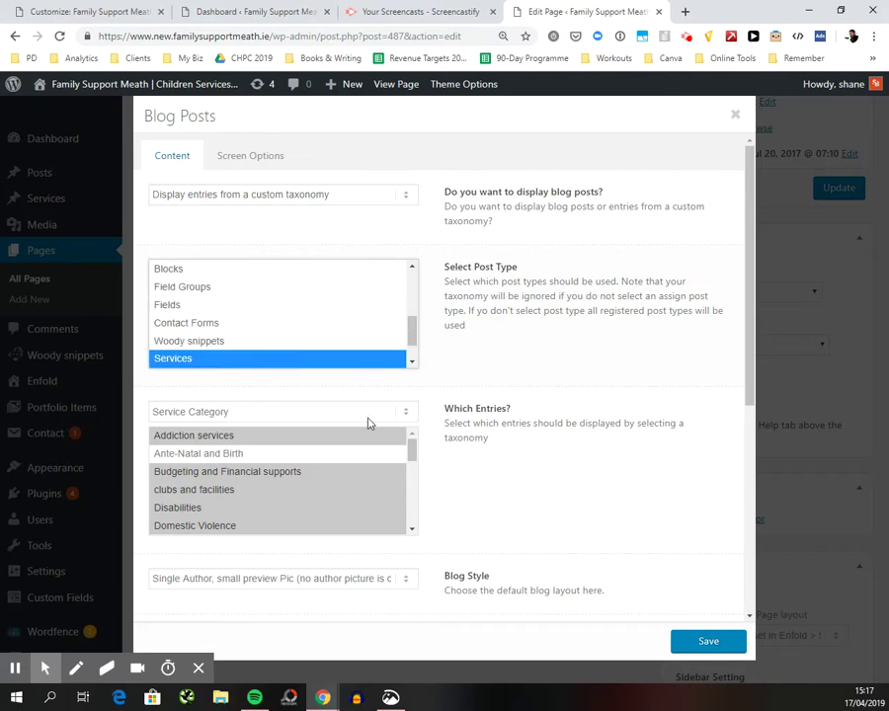
left_click_drag(413, 451, 413, 517)
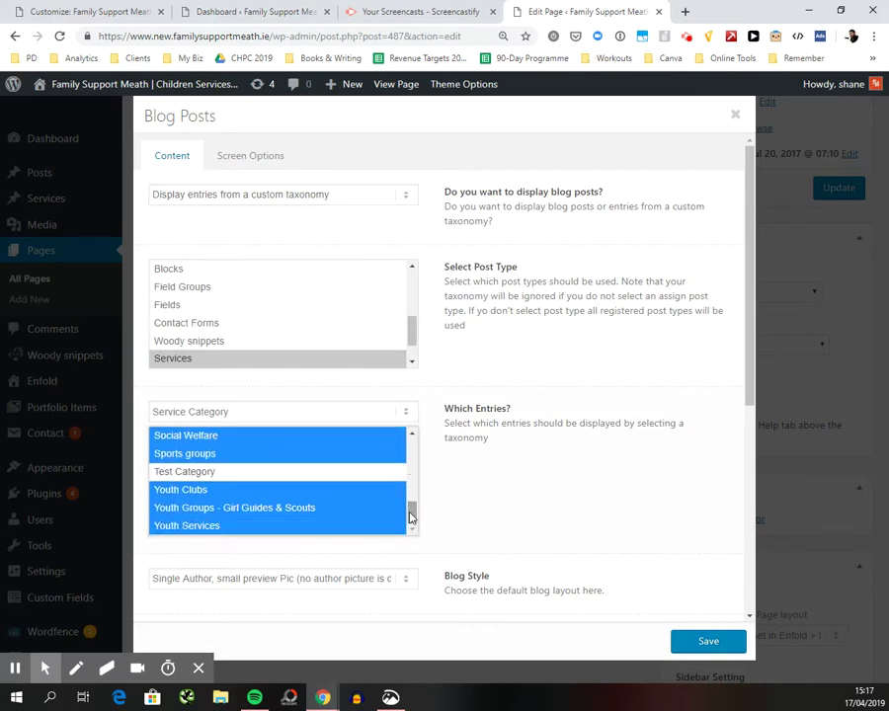
left_click(214, 475, "ctrl")
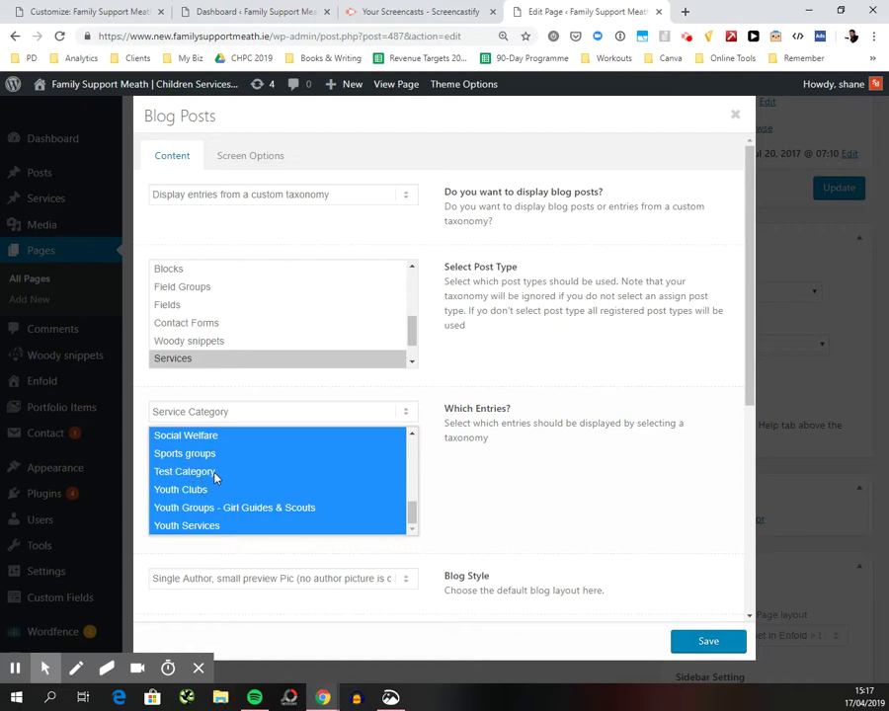
left_click(699, 642)
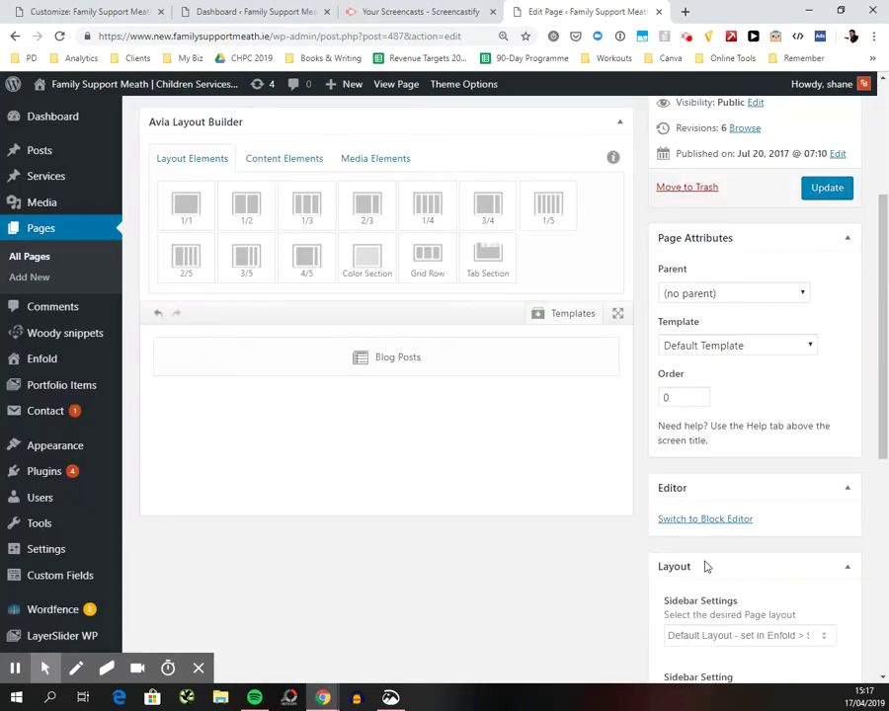
left_click(830, 192)
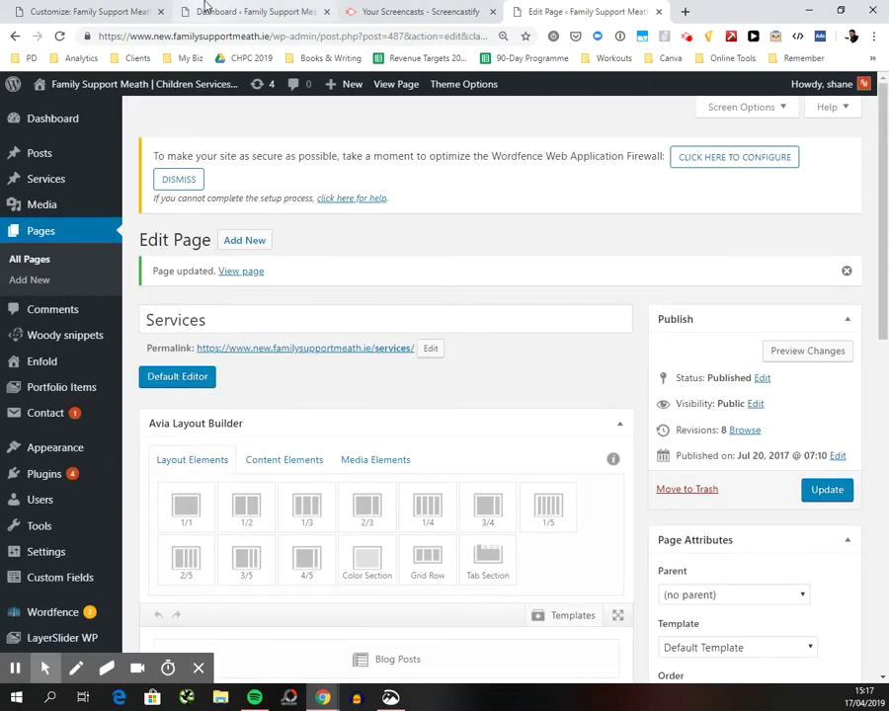
View the updated Services page on the site and look through its listed services.
left_click(85, 14)
left_click(223, 14)
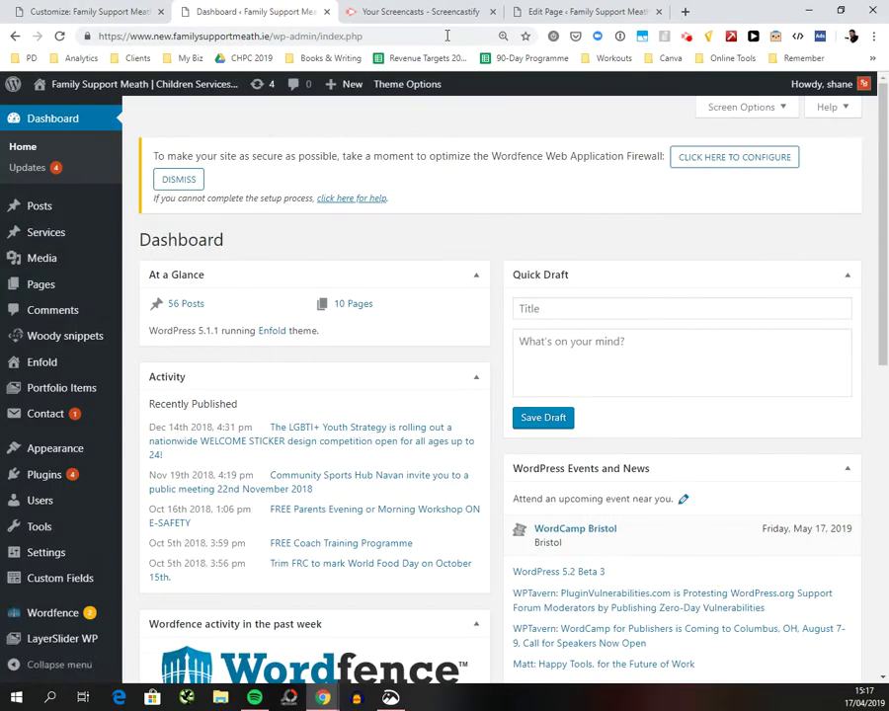
left_click(520, 12)
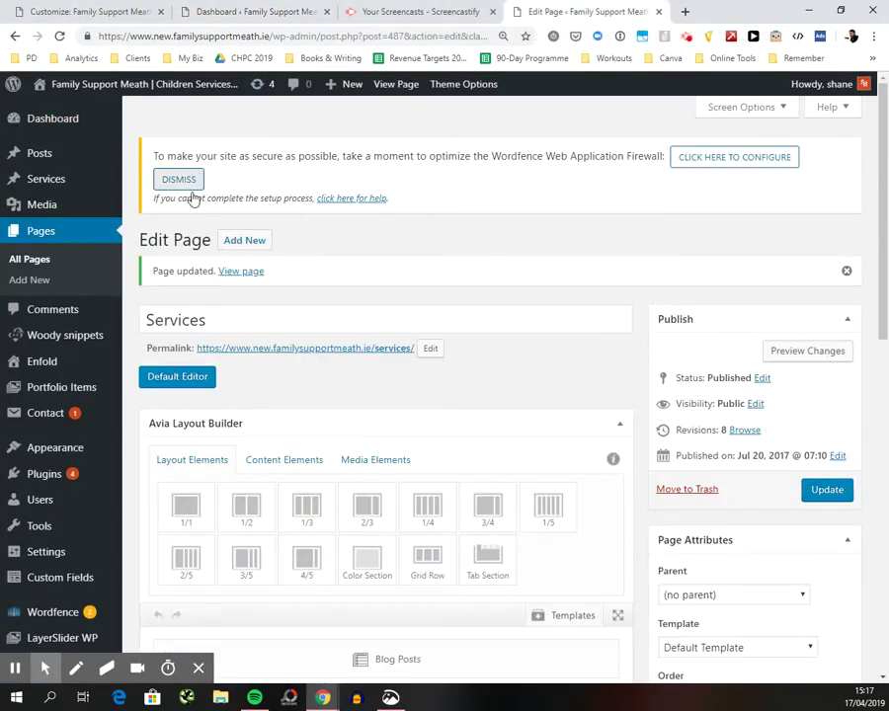
left_click(248, 271)
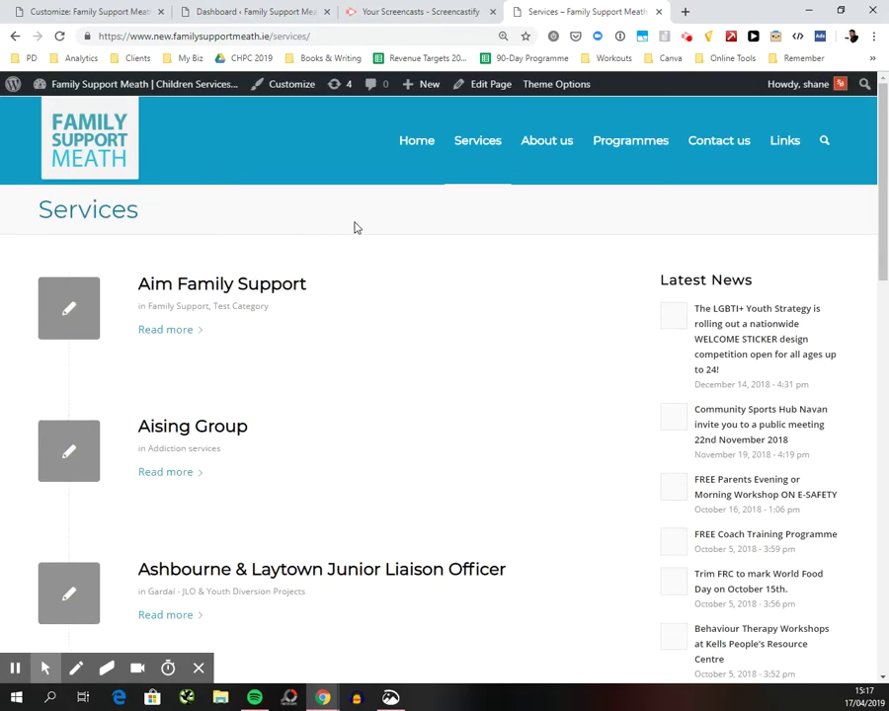
scroll(287, 495, "down", 1)
scroll(288, 494, "down", 4)
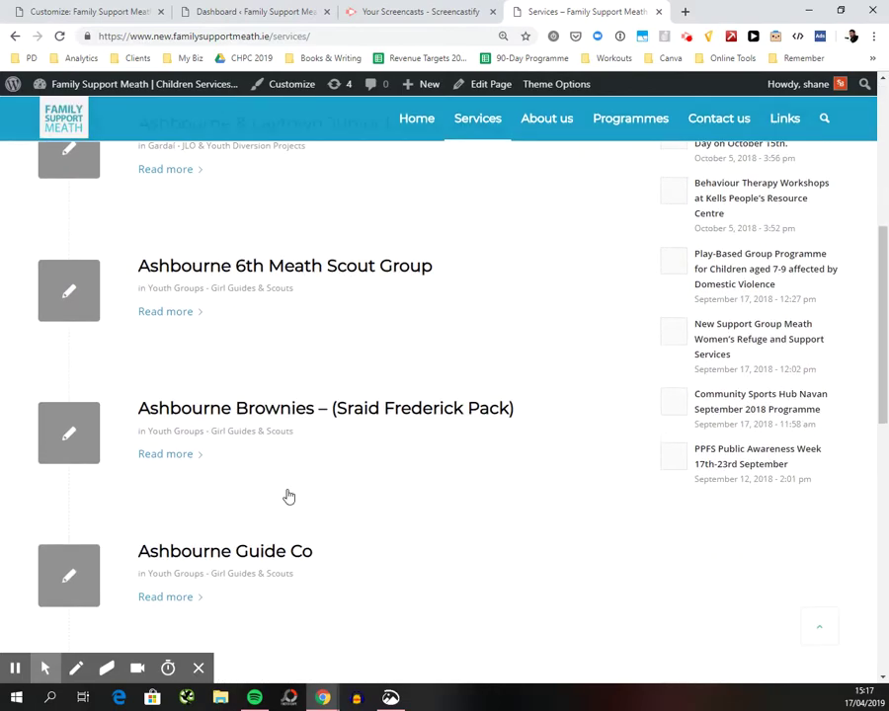
scroll(288, 494, "up", 5)
Open the Test Category archive from the Services submenu and view its Aim Family Support entry.
mouse_move(483, 145)
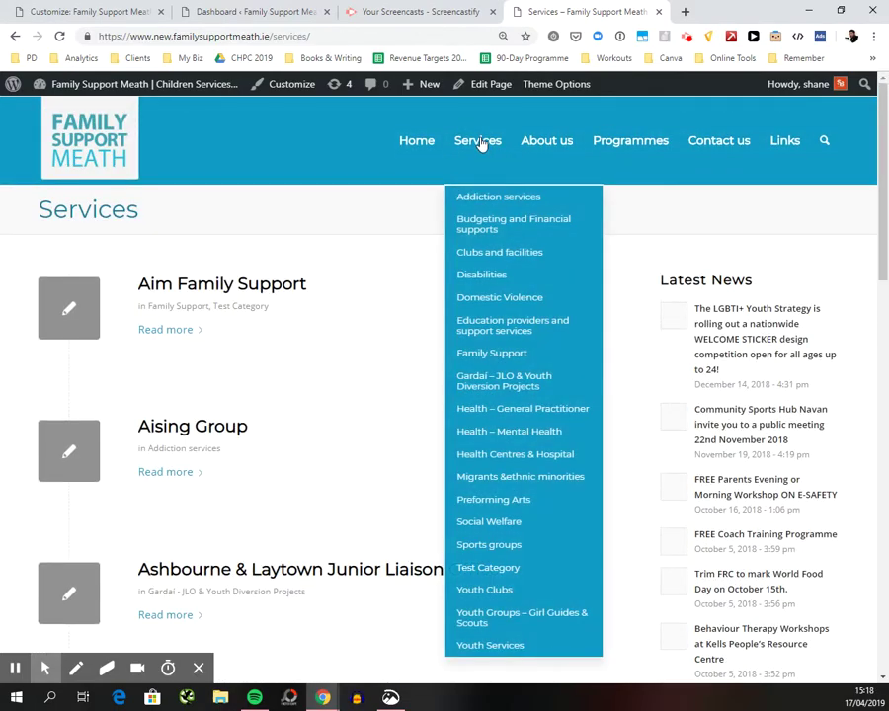
left_click(494, 570)
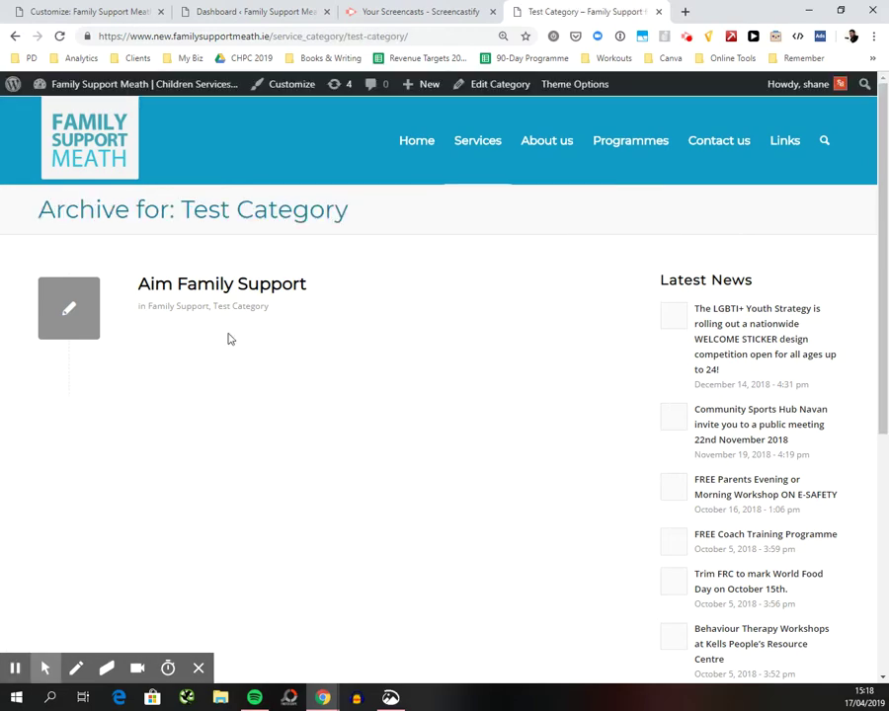
left_click(198, 292)
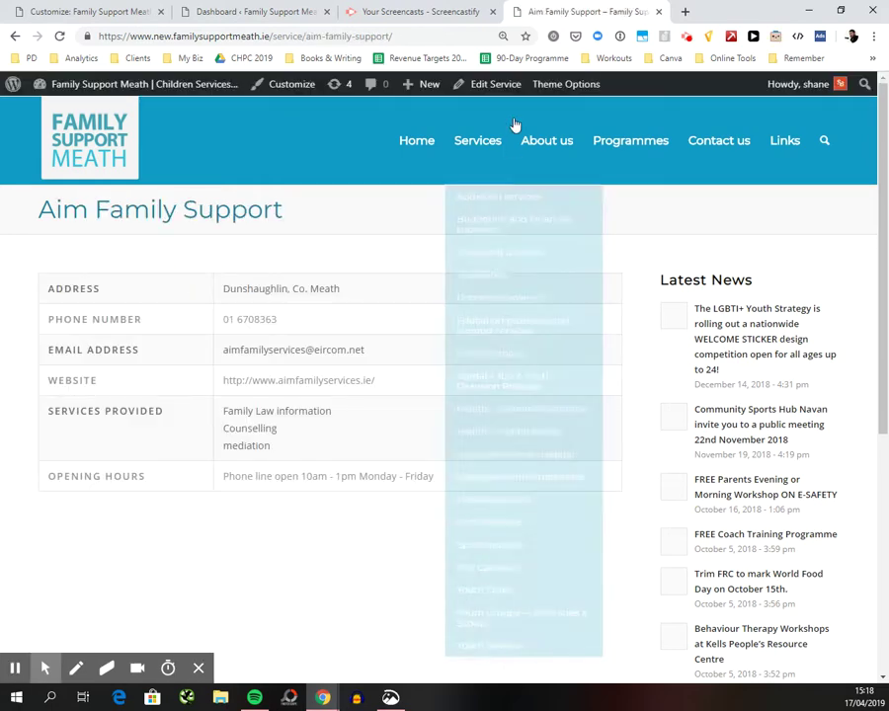
Edit the Aim Family Support service to remove it from Test Category, and update it.
left_click(496, 87)
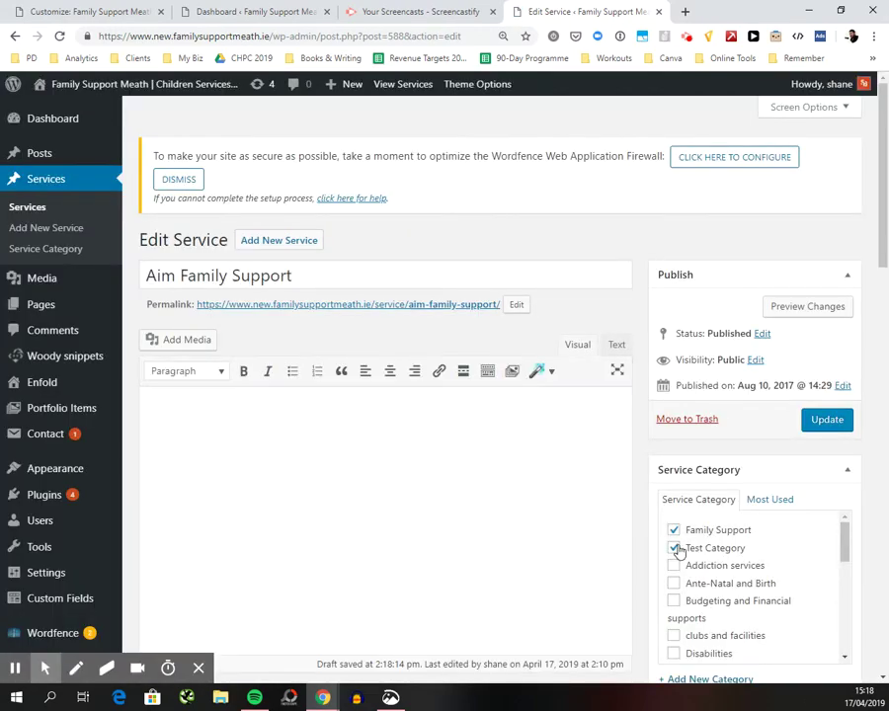
left_click(675, 550)
left_click(828, 420)
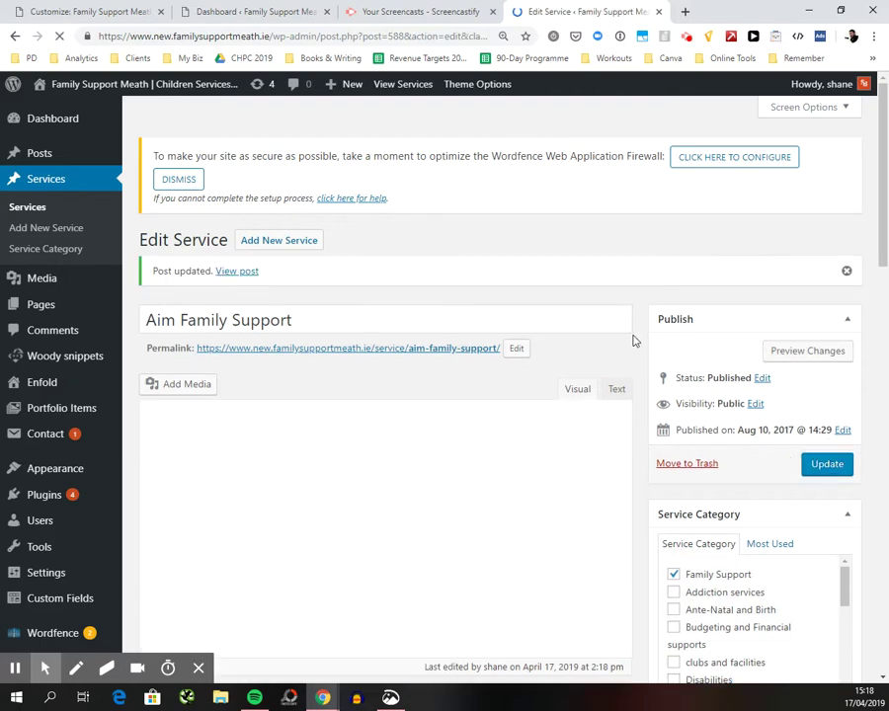
View the service on the site, then check the Services page and the Test Category archive.
left_click(452, 347)
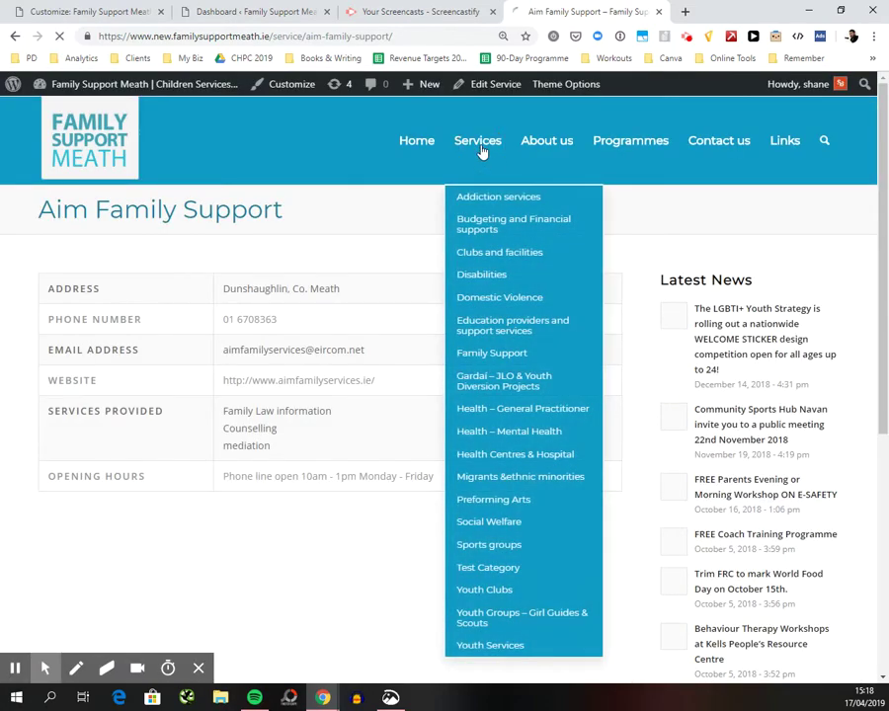
left_click(480, 148)
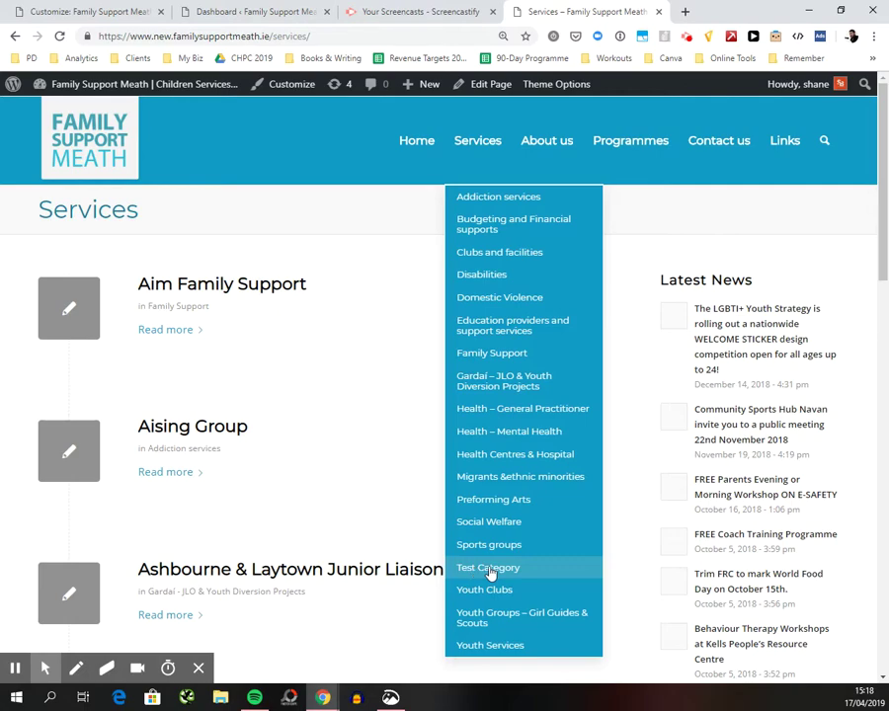
left_click(524, 573)
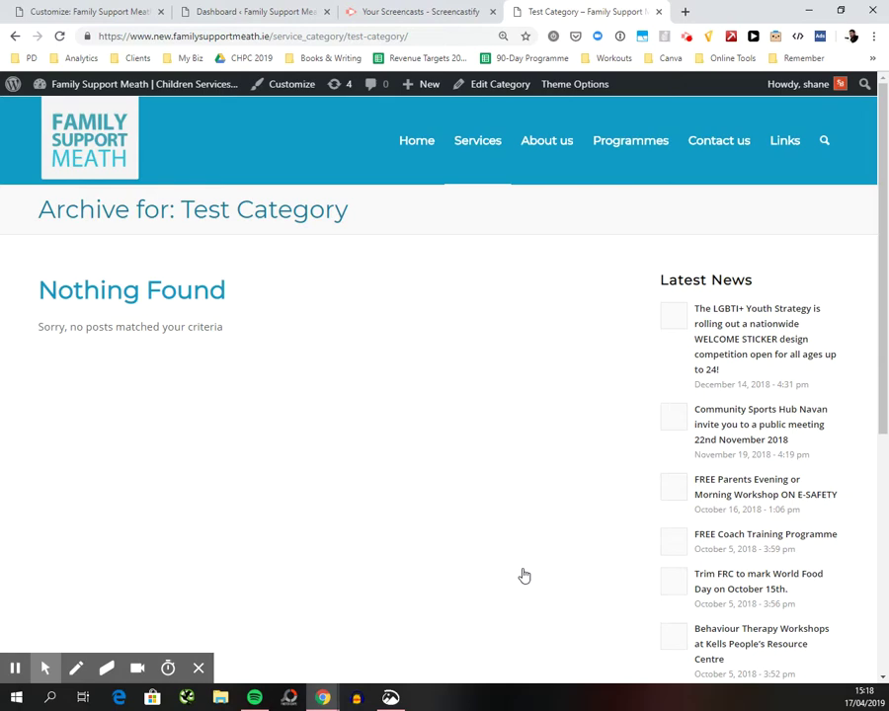
Return to the dashboard and open Menu 1 for editing in the theme customizer.
mouse_move(86, 86)
left_click(61, 113)
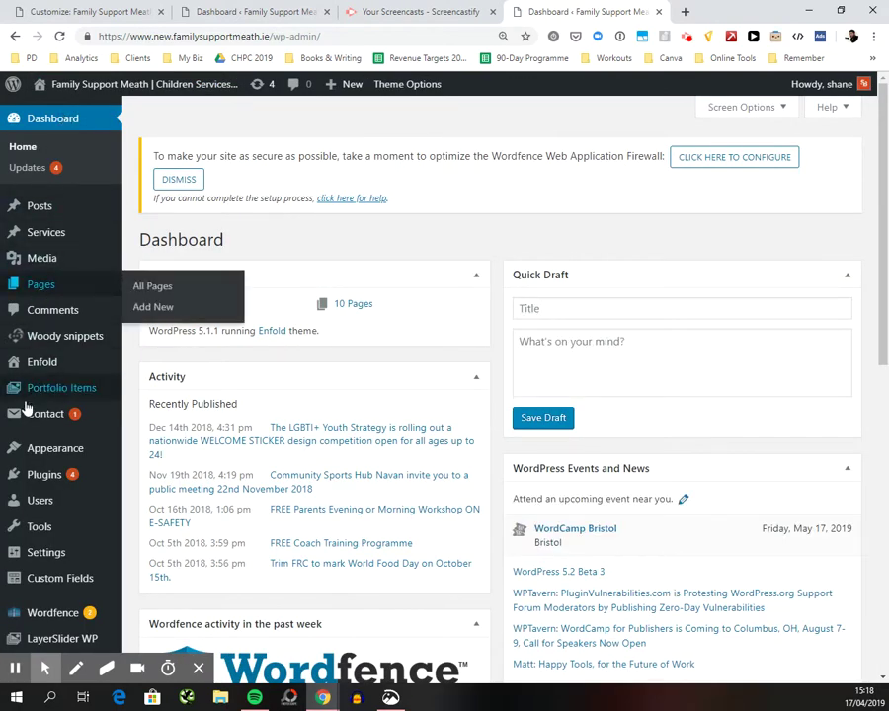
mouse_move(34, 451)
left_click(165, 478)
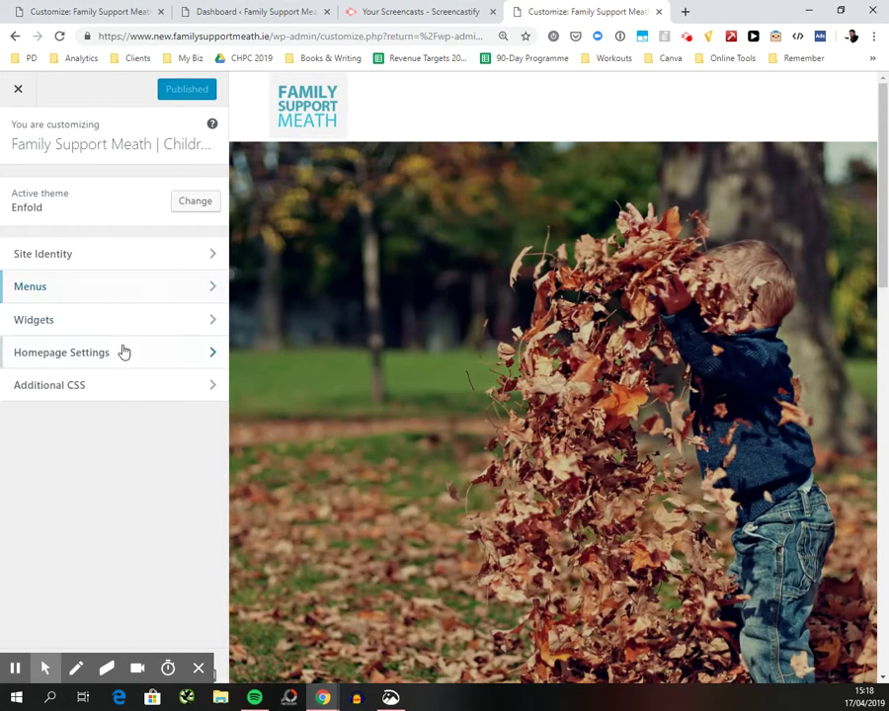
left_click(103, 286)
left_click(94, 220)
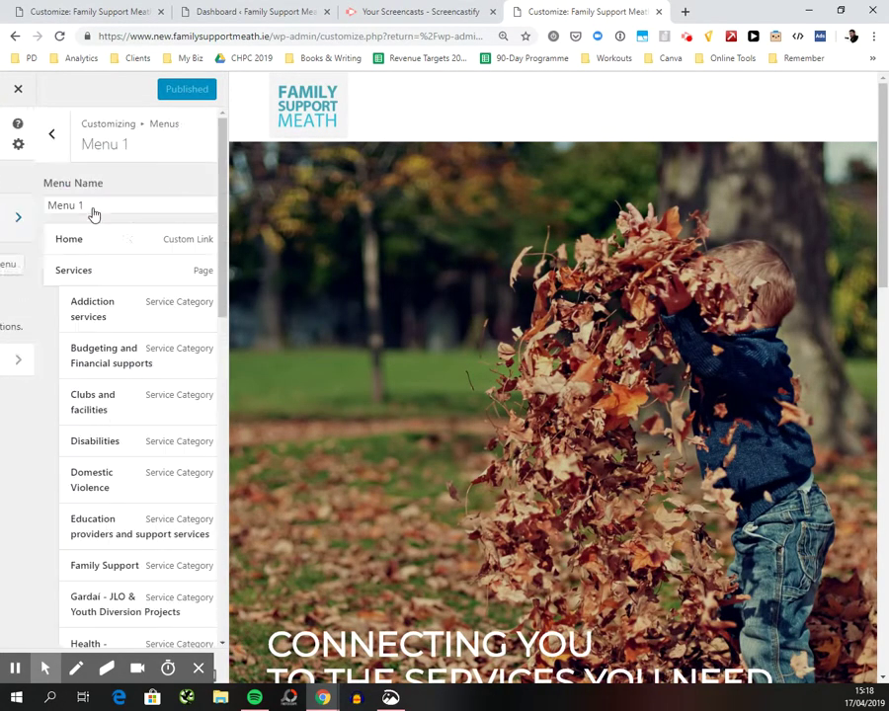
Remove Test Category from the Services submenu, publish the change, and close the customizer.
scroll(114, 379, "down", 6)
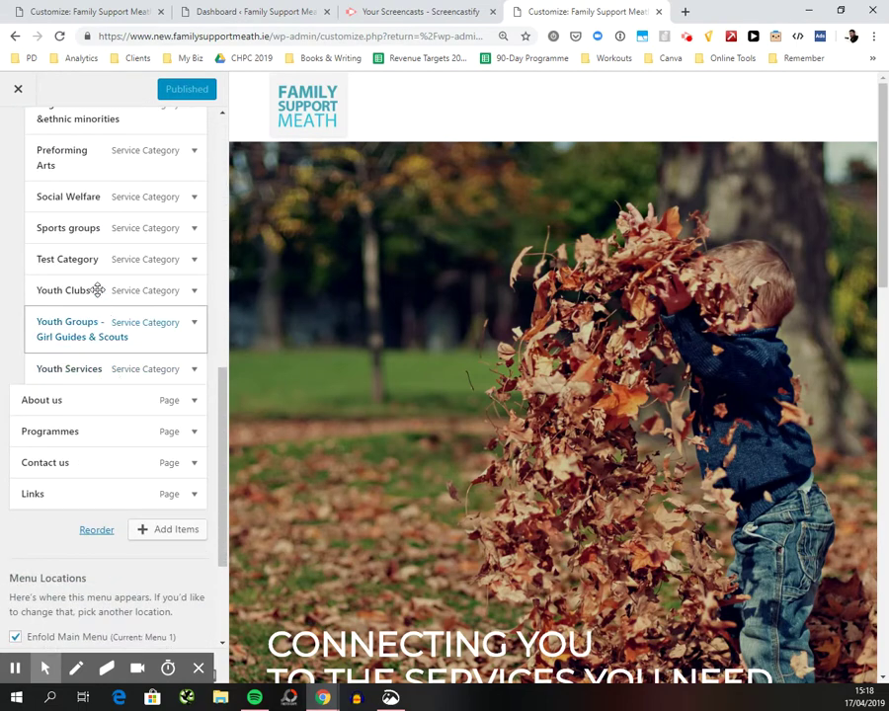
left_click(196, 262)
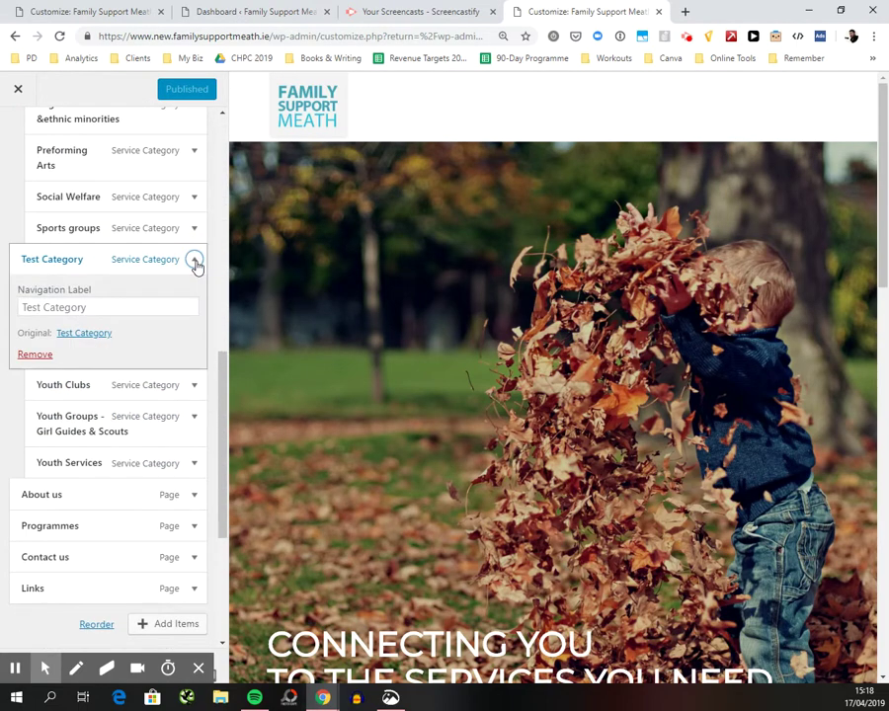
left_click(30, 354)
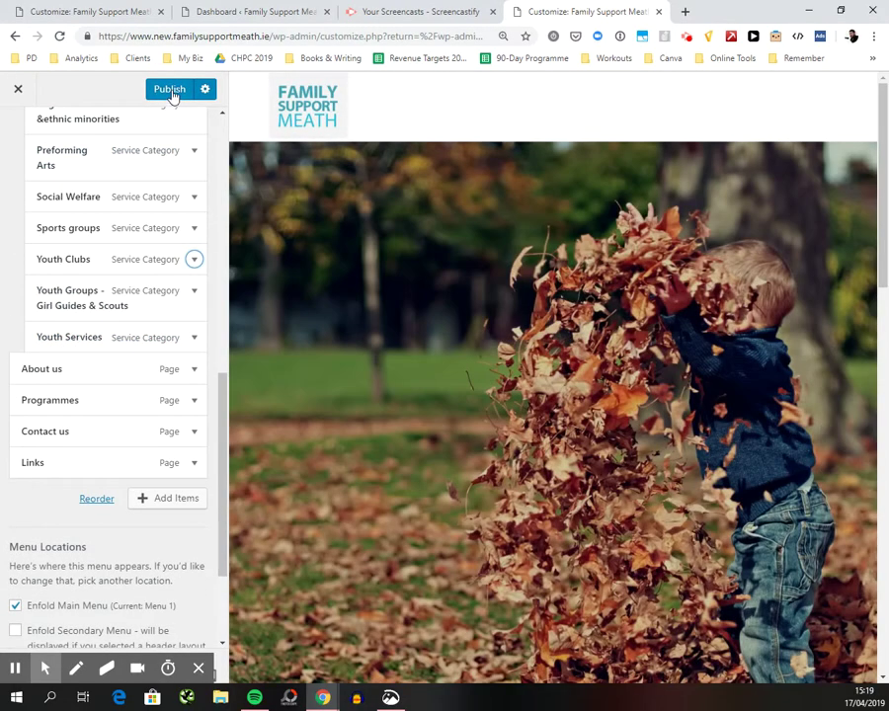
left_click(170, 90)
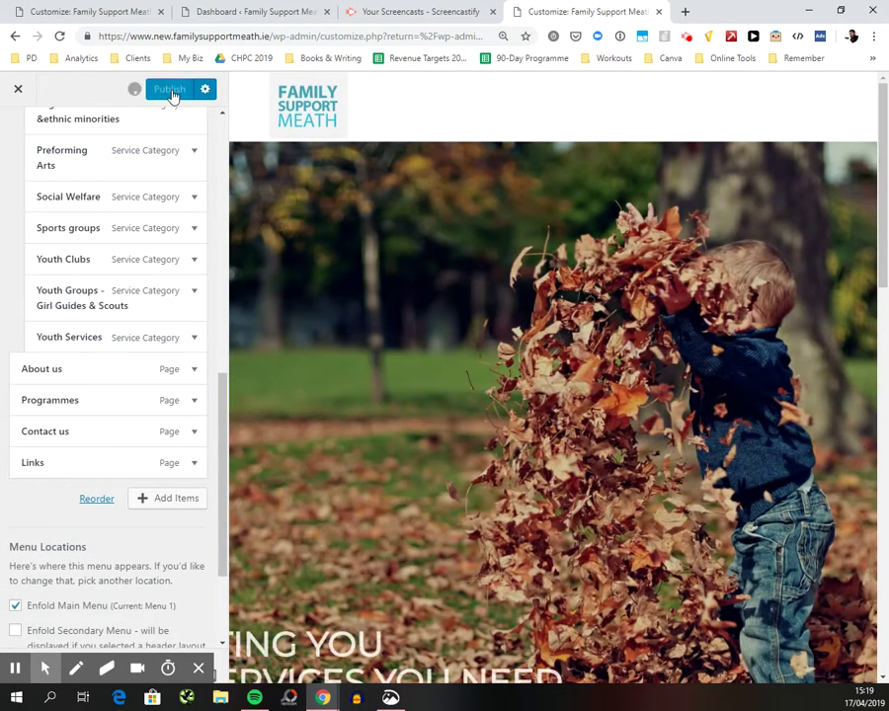
left_click(12, 92)
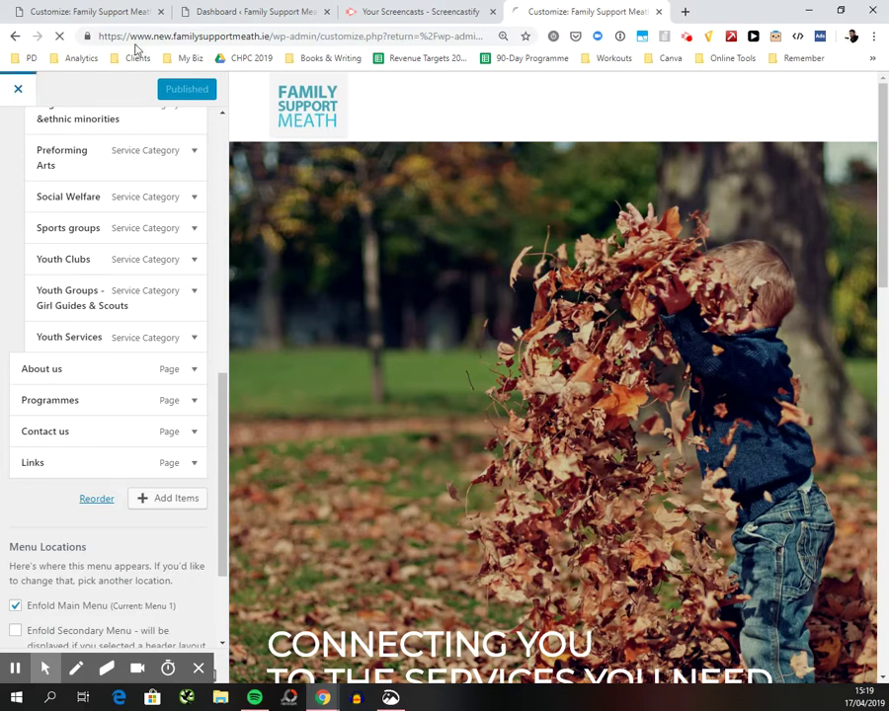
left_click(342, 36)
key("BackSpace")
key("BackSpace")
key("BackSpace")
key("BackSpace")
key("BackSpace")
key("BackSpace")
key("BackSpace")
key("BackSpace")
key("BackSpace")
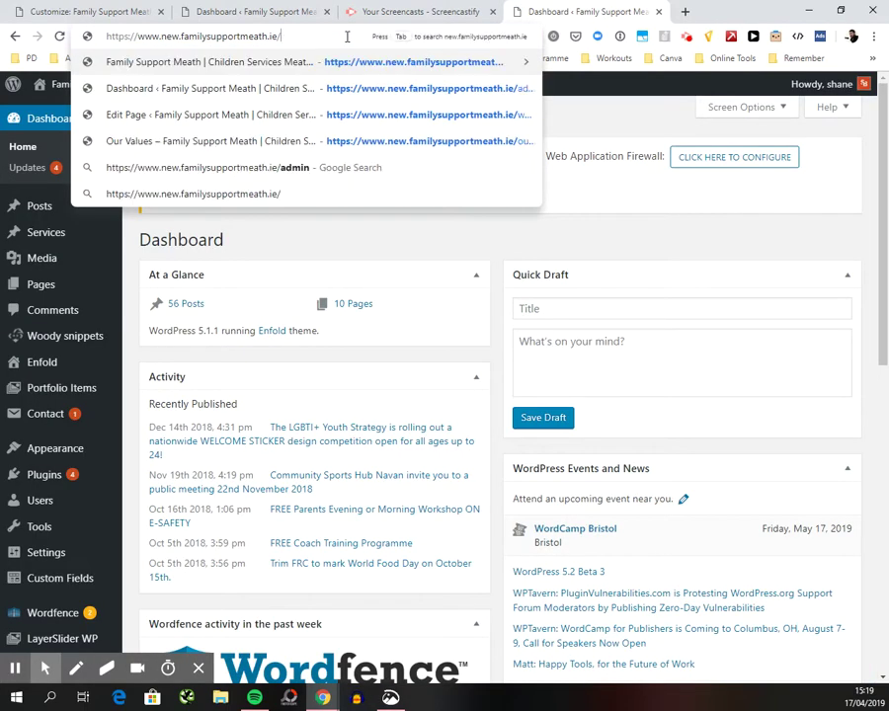
key("Return")
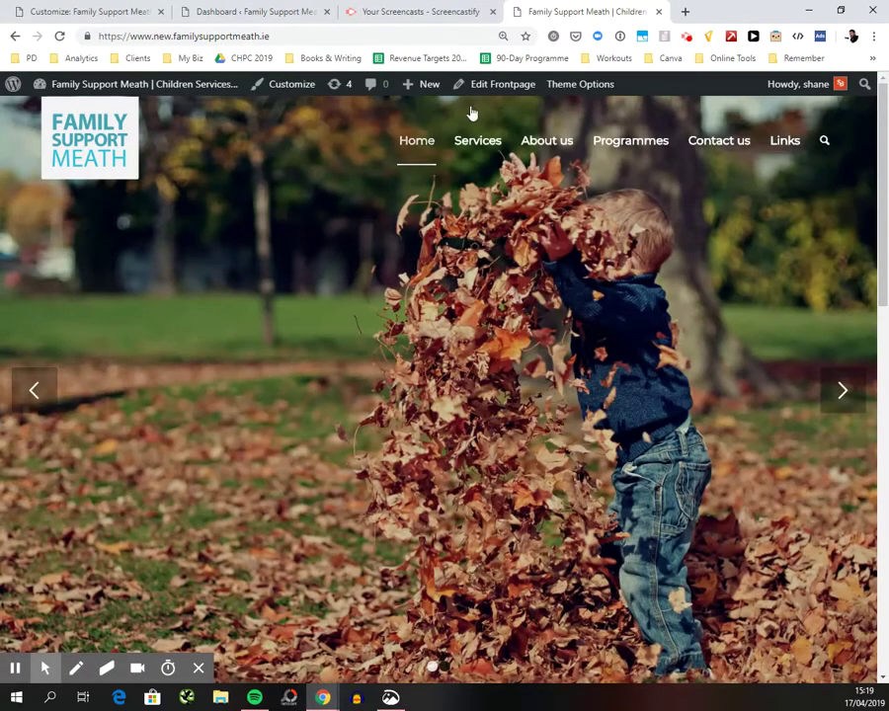
mouse_move(475, 142)
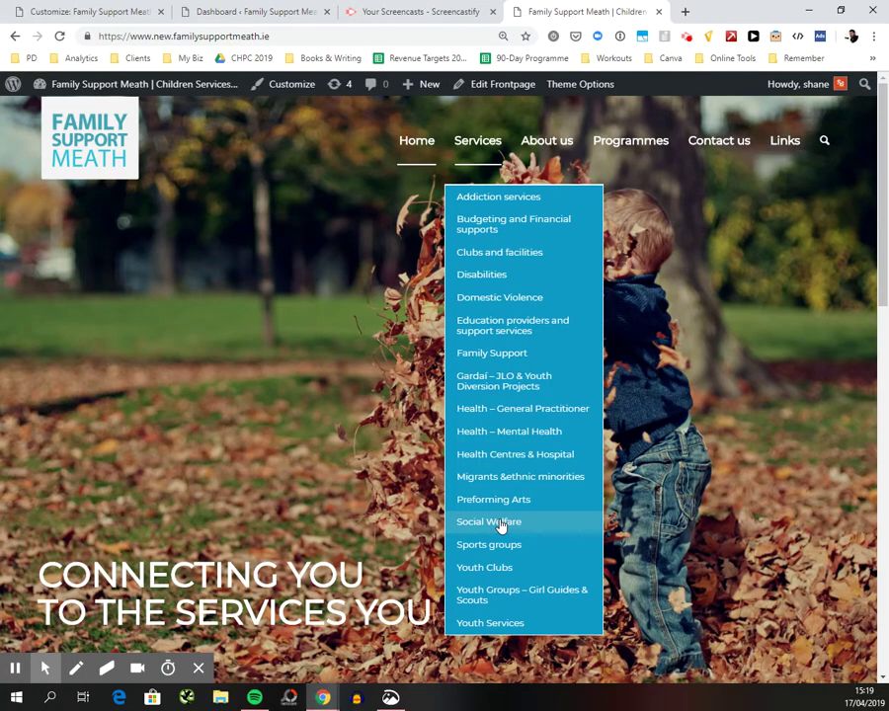
left_click(475, 145)
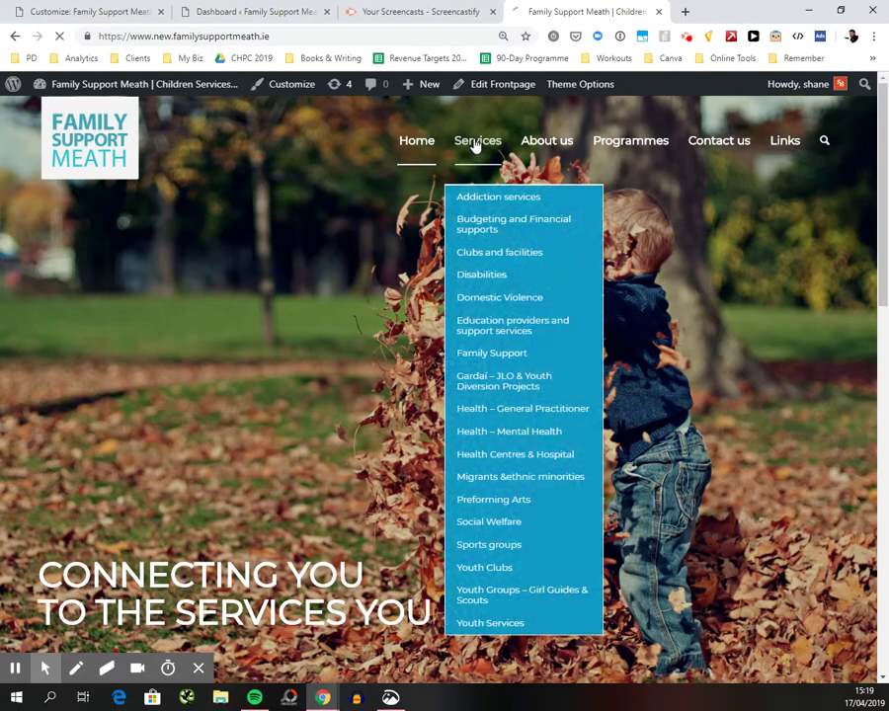